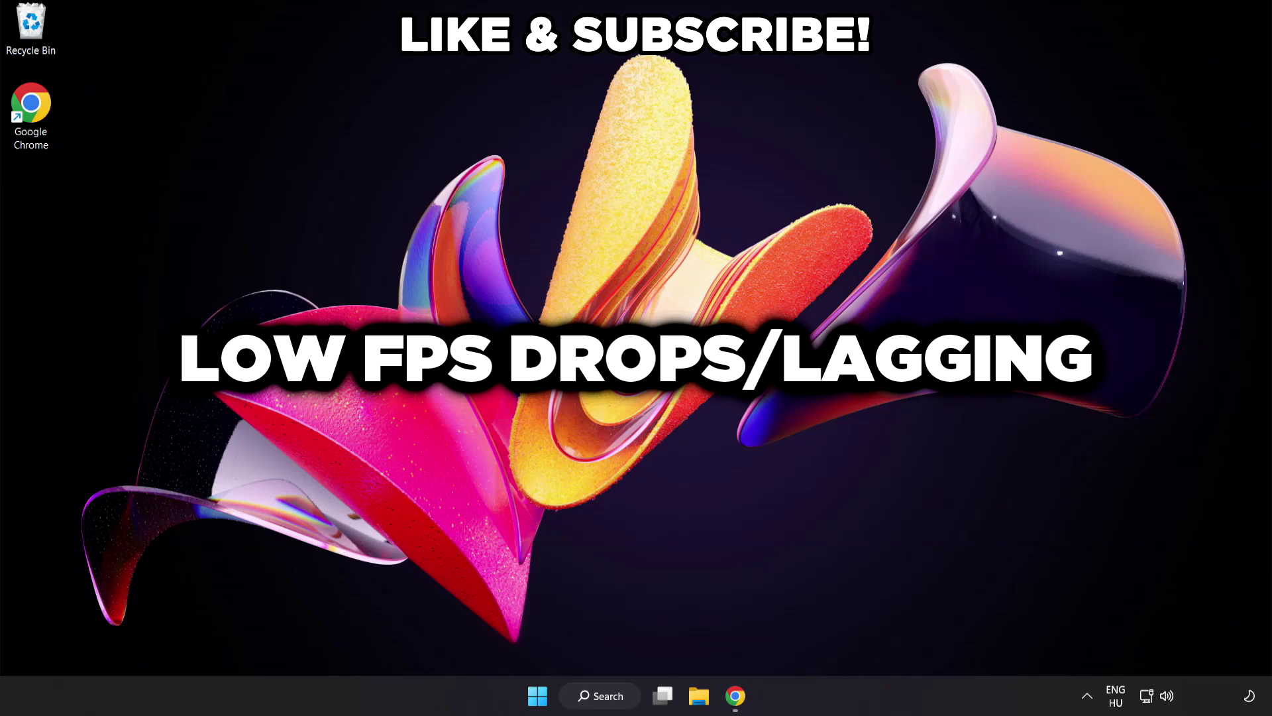
Through the 'edit power plan' search, make High performance the active power plan and close Power Options
{"action": "left_click", "coordinate": [613, 697]}
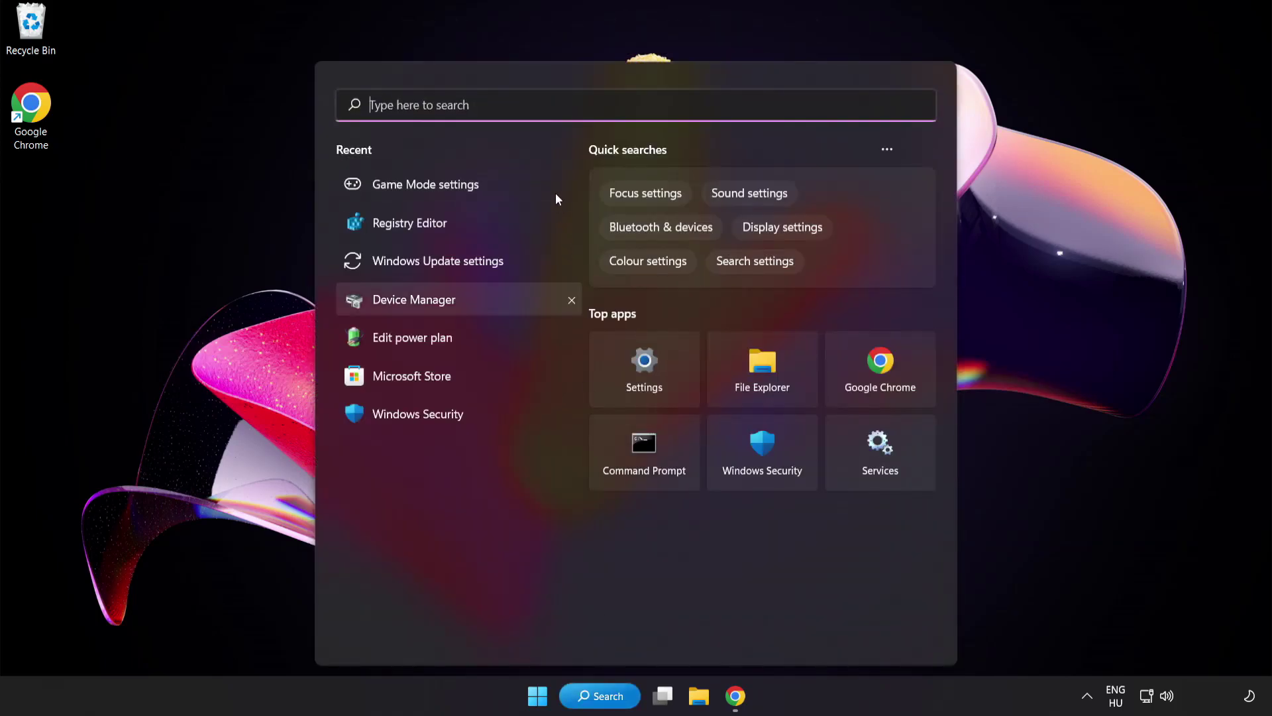
{"action": "type", "text": "edit power plan"}
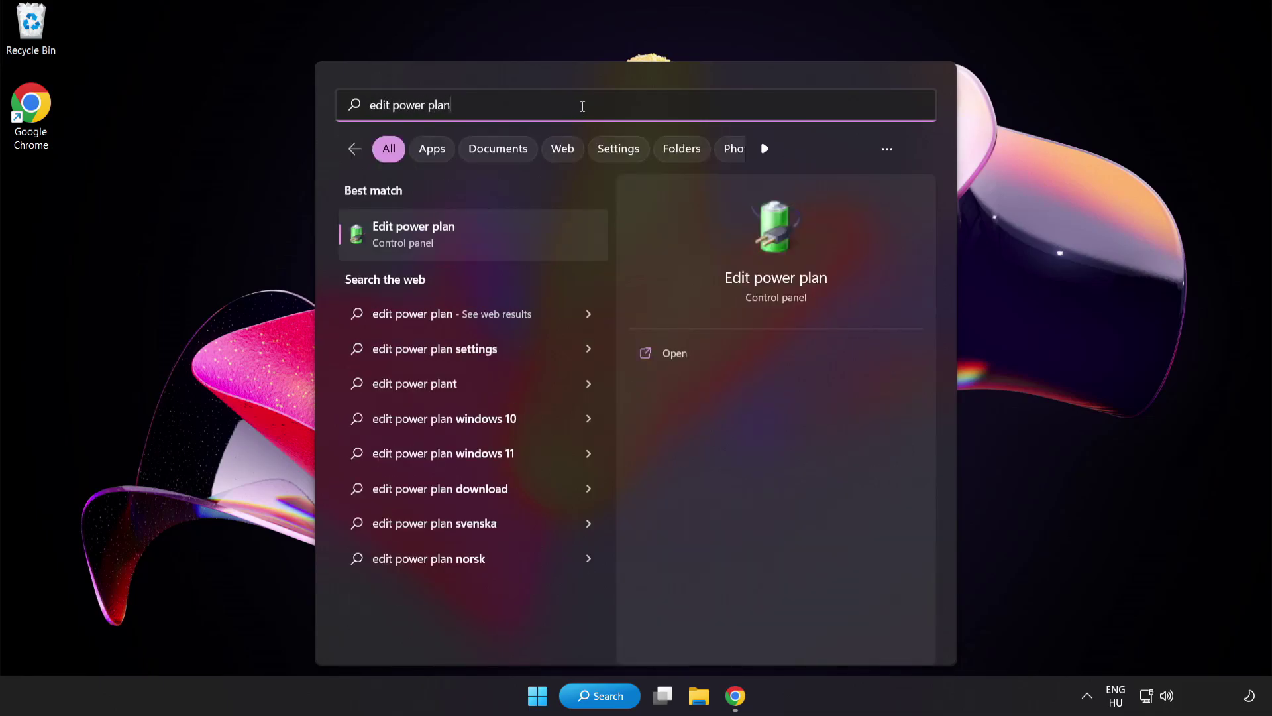
{"action": "left_click", "coordinate": [518, 248]}
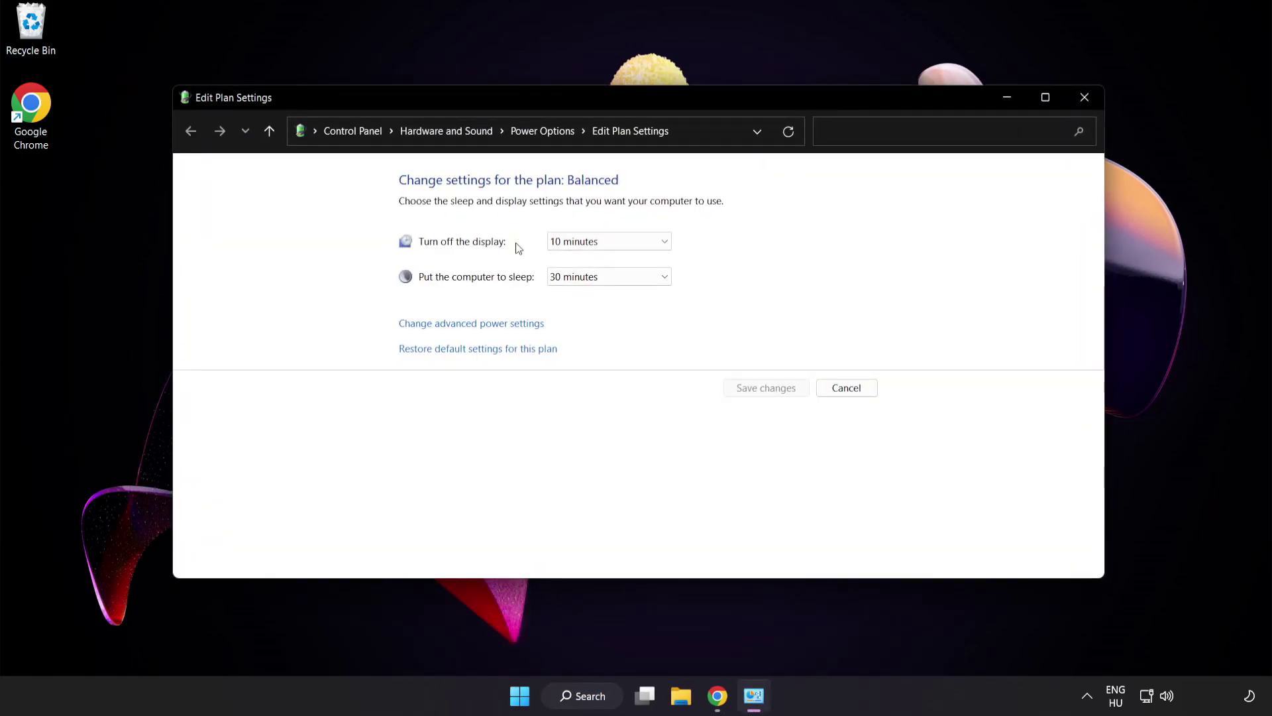
{"action": "left_click", "coordinate": [554, 133]}
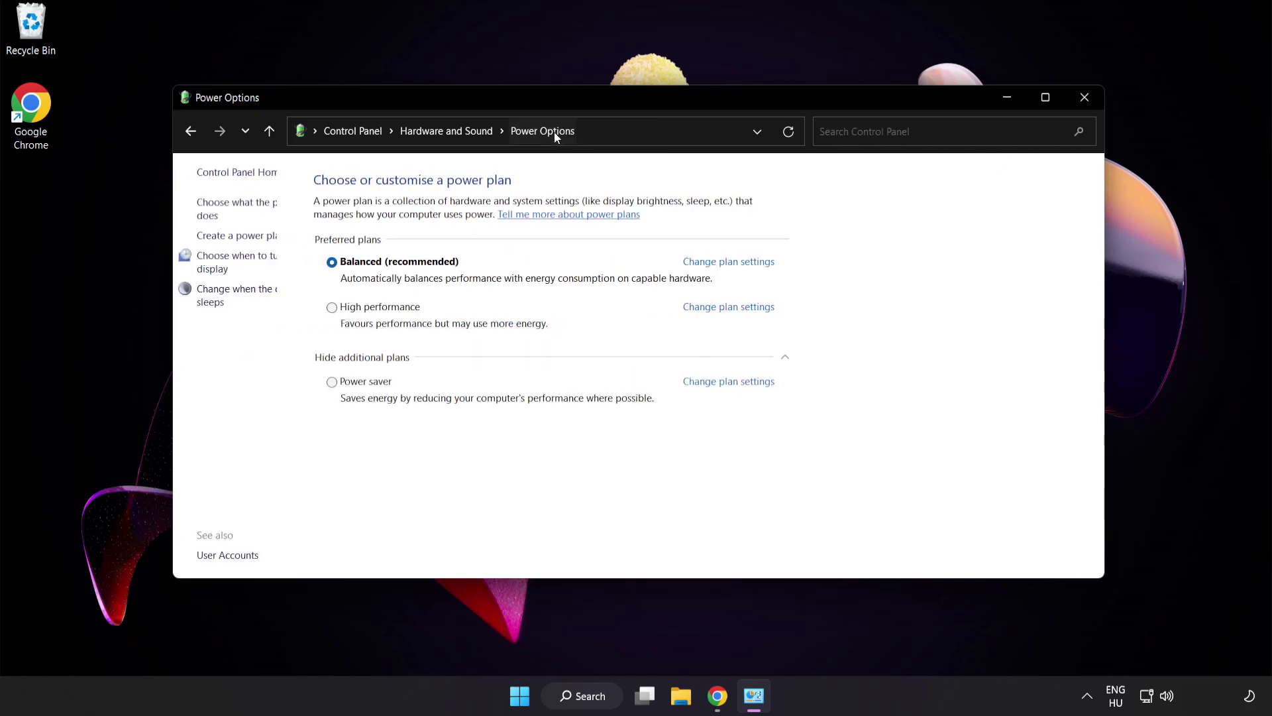
{"action": "left_click", "coordinate": [425, 312]}
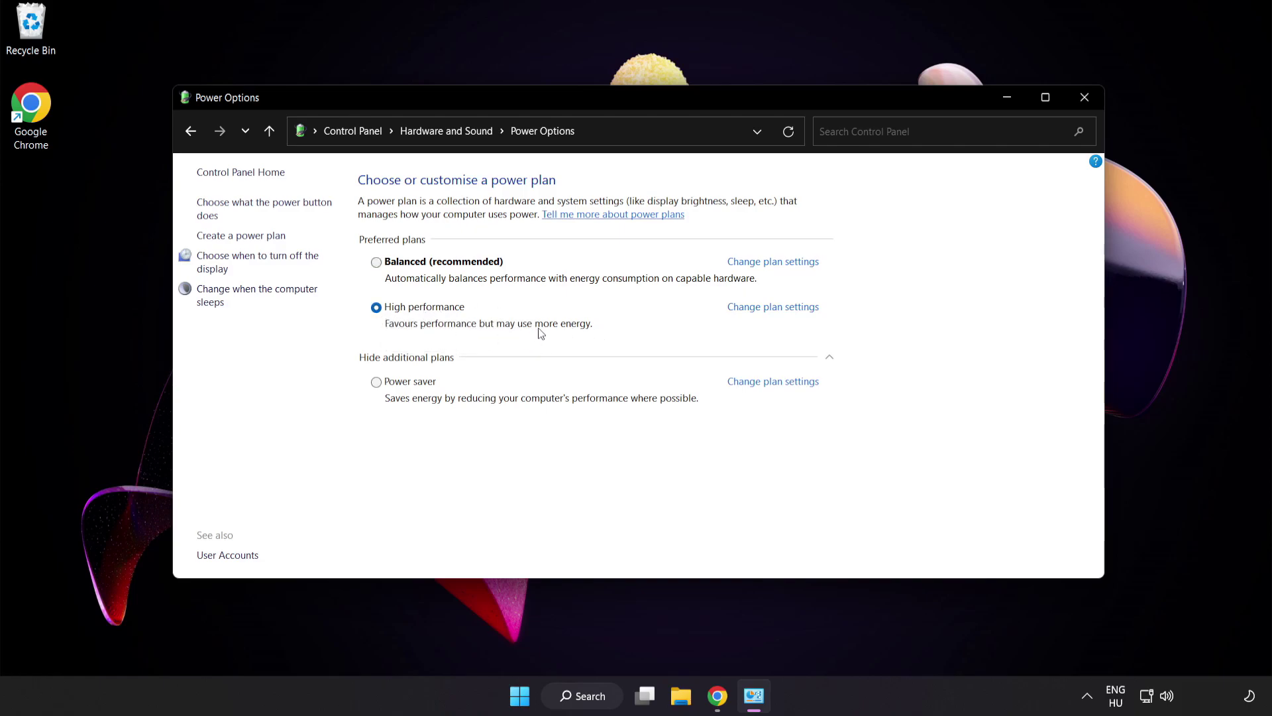
{"action": "left_click", "coordinate": [1085, 97]}
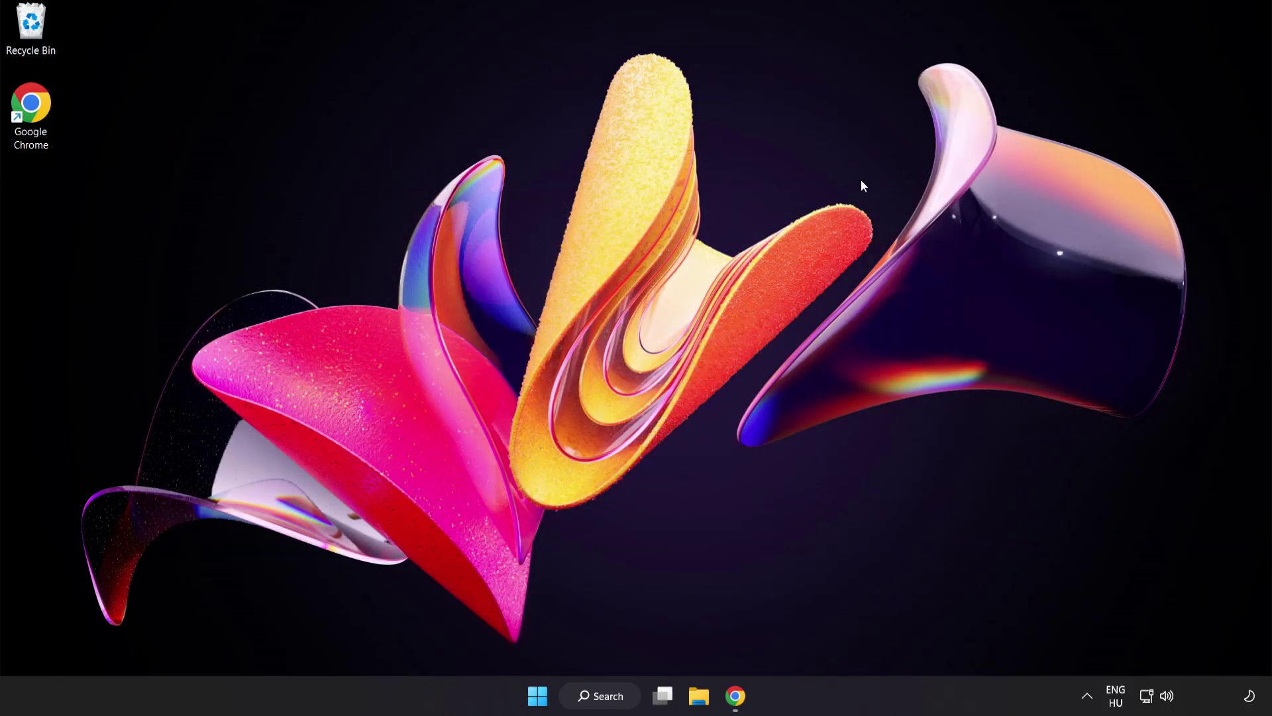
Launch Device Manager, centre its window, and expand Display adapters to select VMware SVGA 3D
{"action": "left_click", "coordinate": [613, 696]}
{"action": "type", "text": "d"}
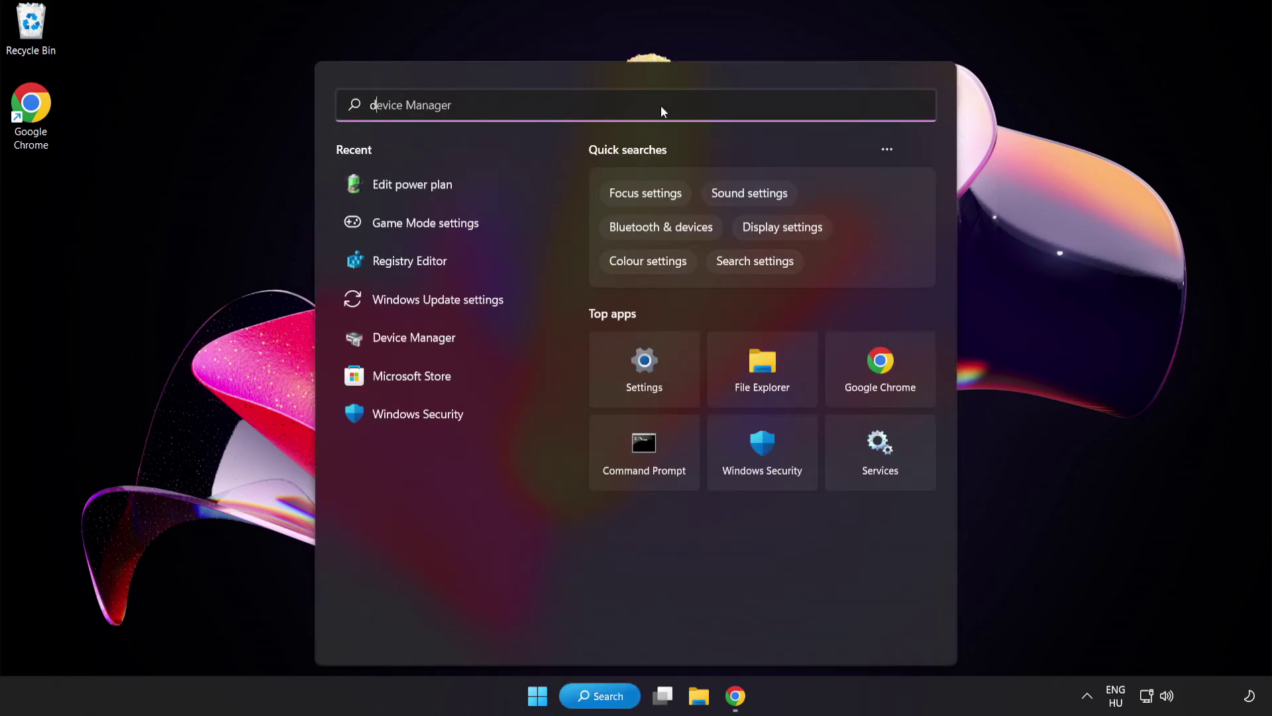
{"action": "type", "text": "evice manager"}
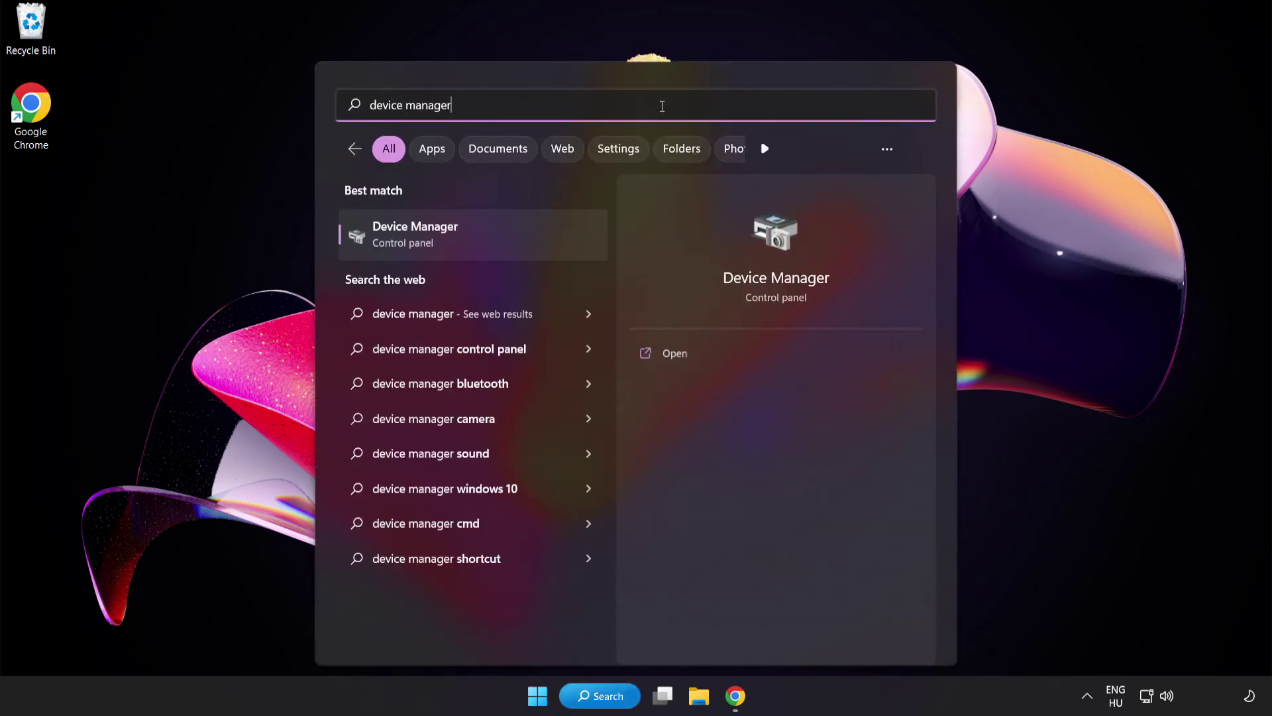
{"action": "left_click", "coordinate": [522, 243]}
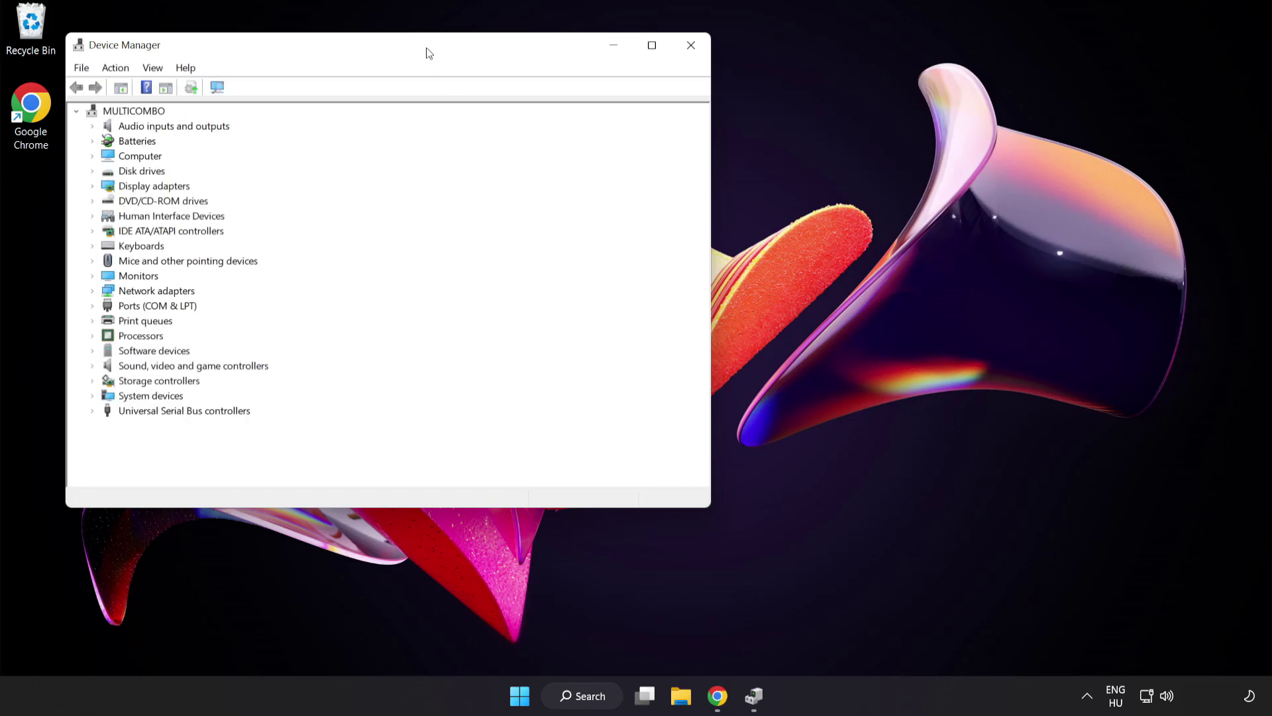
{"action": "left_click_drag", "start_coordinate": [428, 51], "coordinate": [646, 130]}
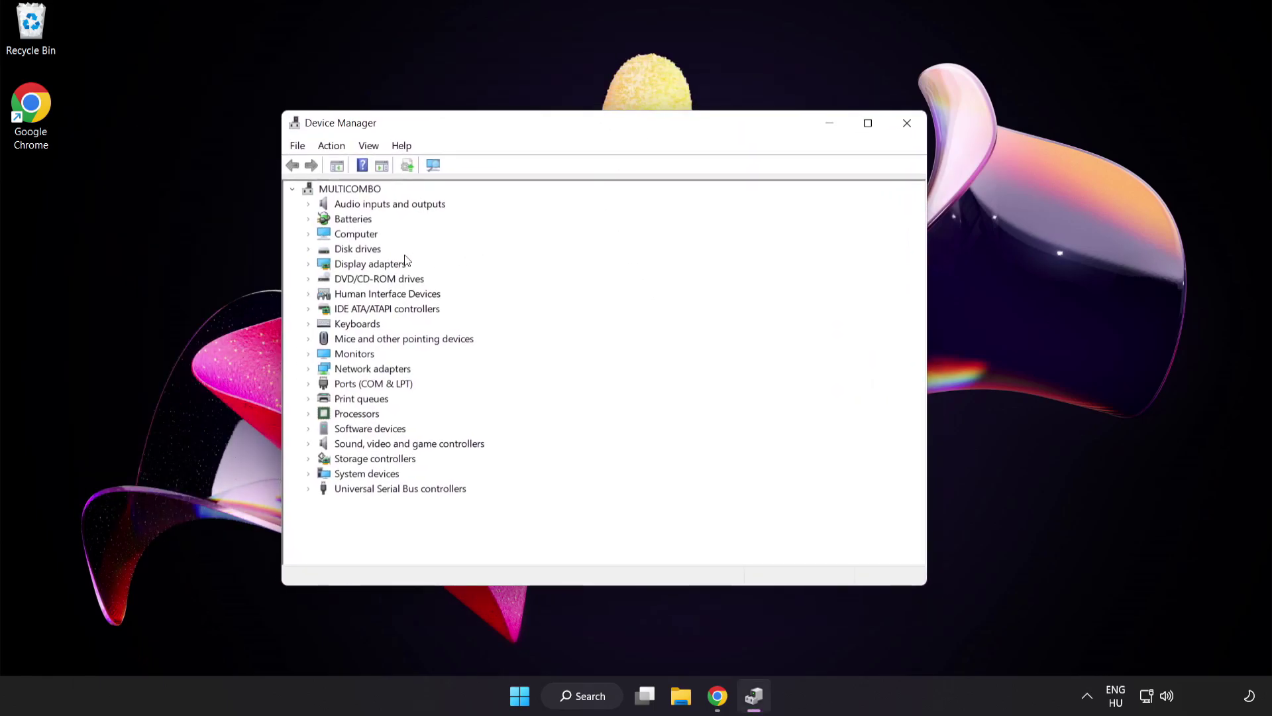
{"action": "left_click", "coordinate": [328, 266]}
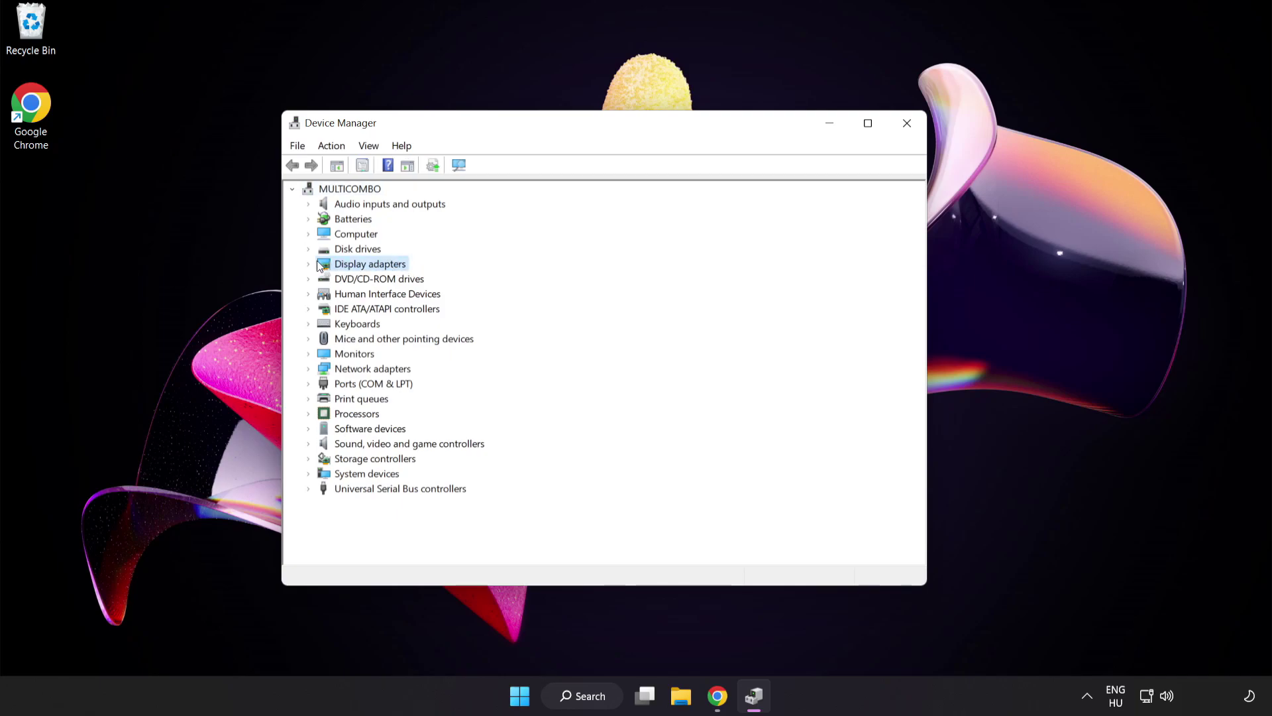
{"action": "left_click", "coordinate": [309, 265]}
{"action": "left_click", "coordinate": [364, 281]}
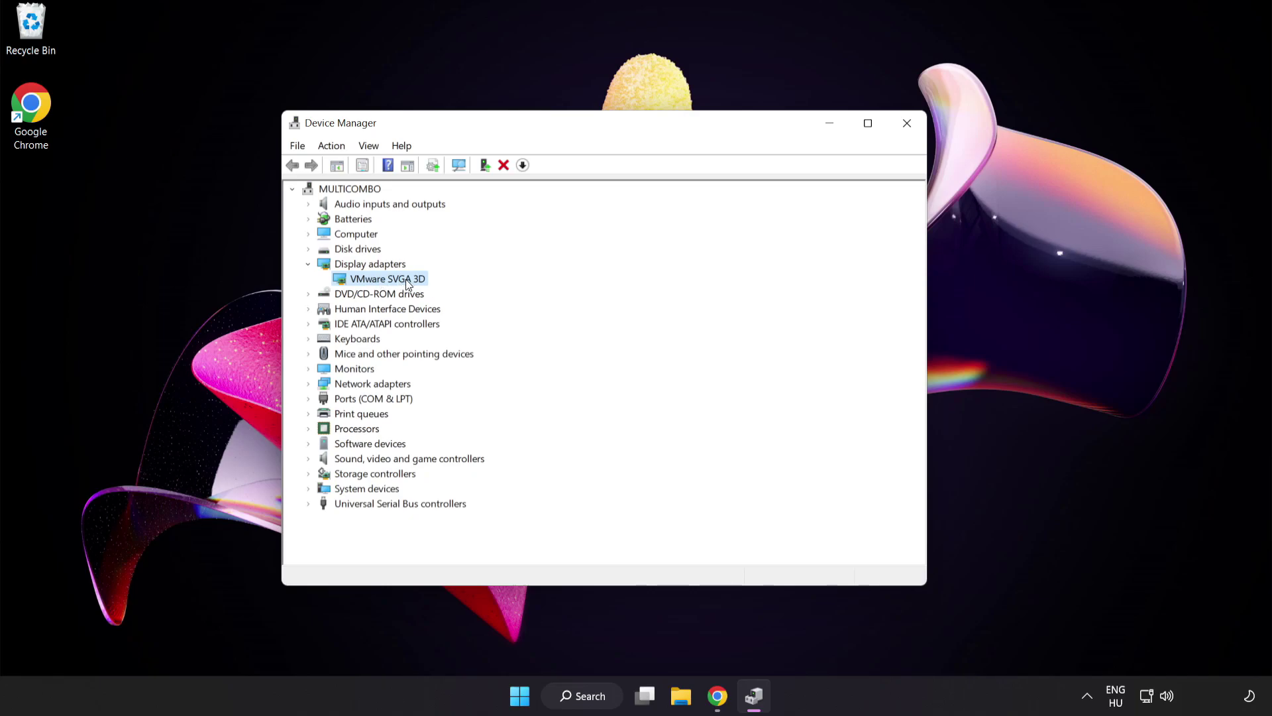
Run an automatic driver search for VMware SVGA 3D, confirm the best driver is installed, and close Device Manager
{"action": "right_click", "coordinate": [405, 280]}
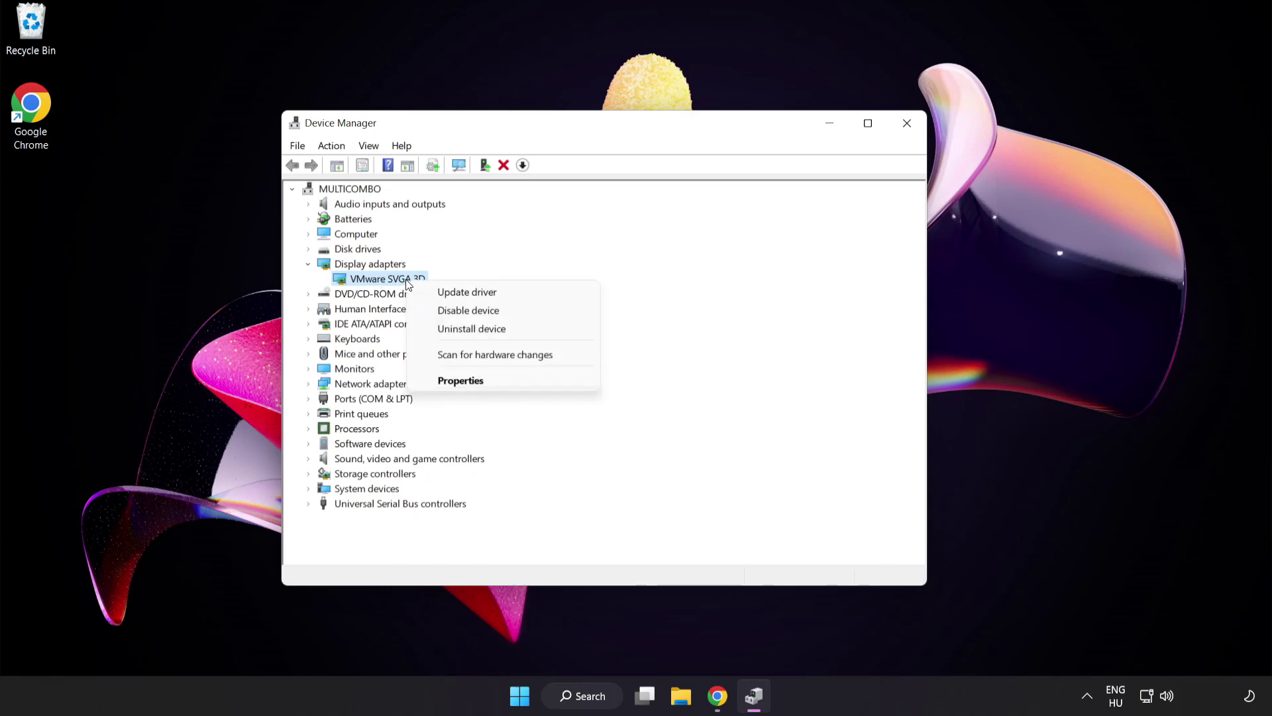
{"action": "left_click", "coordinate": [499, 293]}
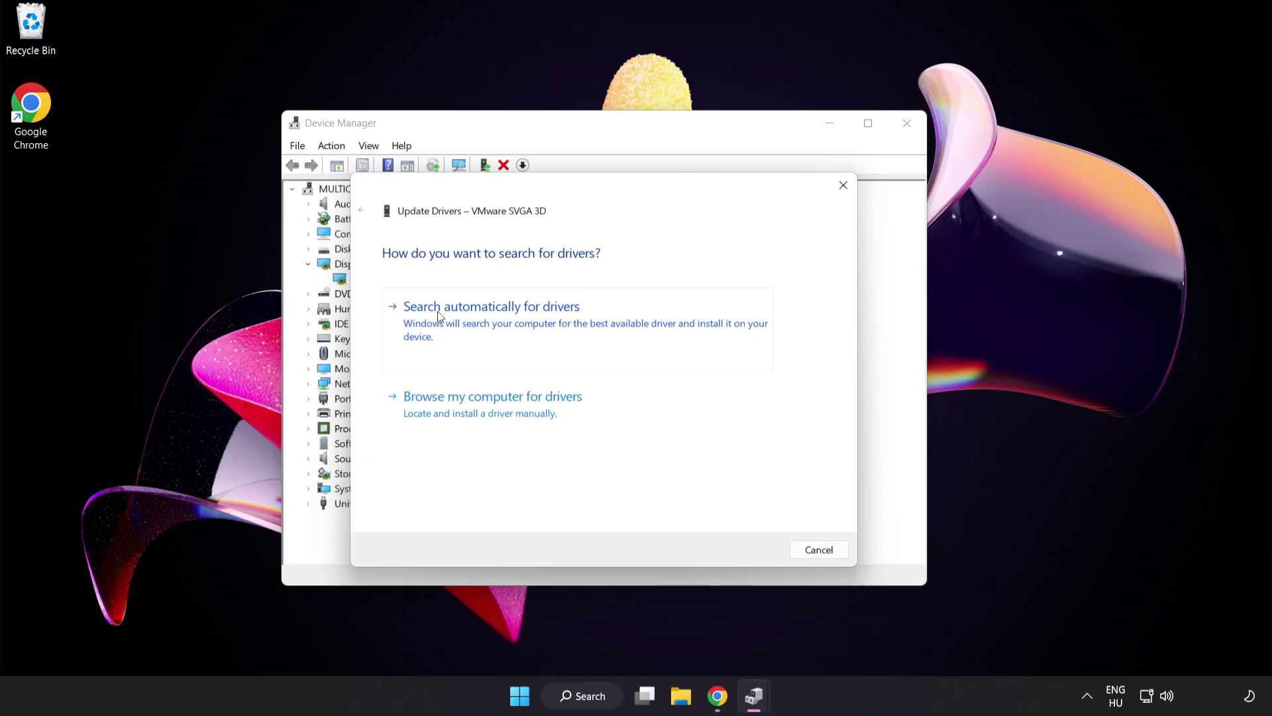
{"action": "left_click", "coordinate": [526, 323]}
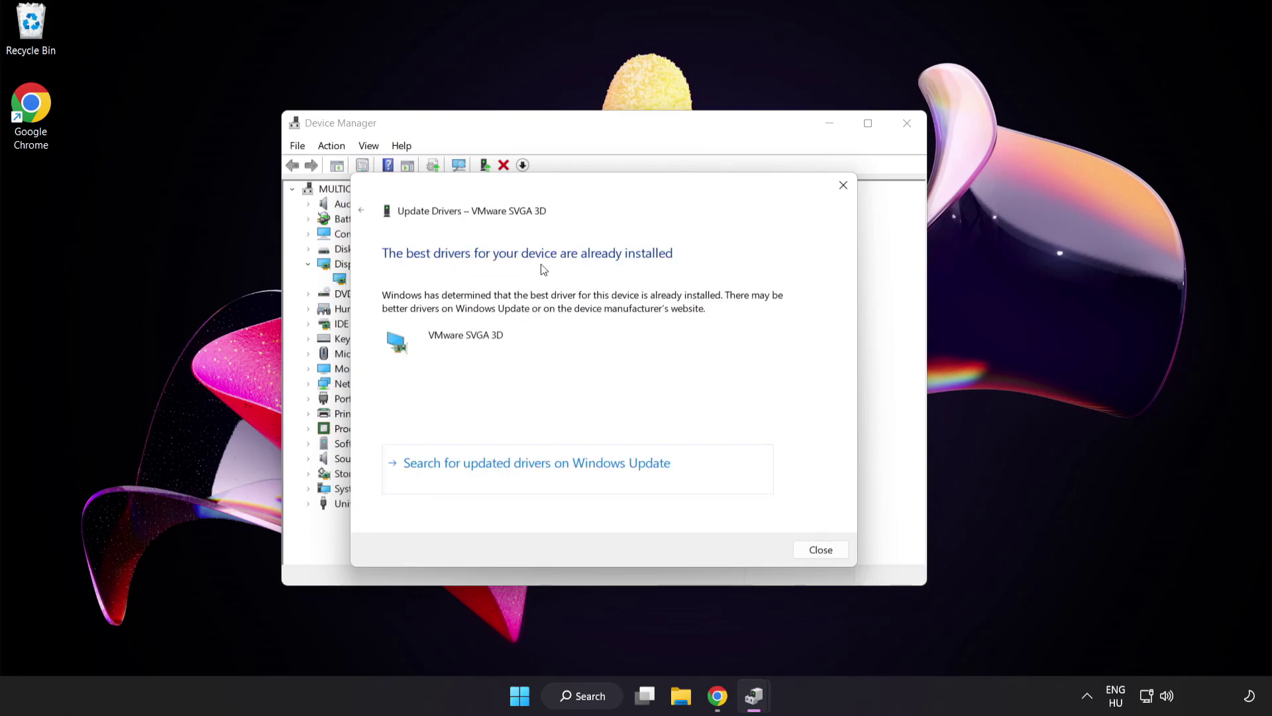
{"action": "left_click", "coordinate": [820, 550]}
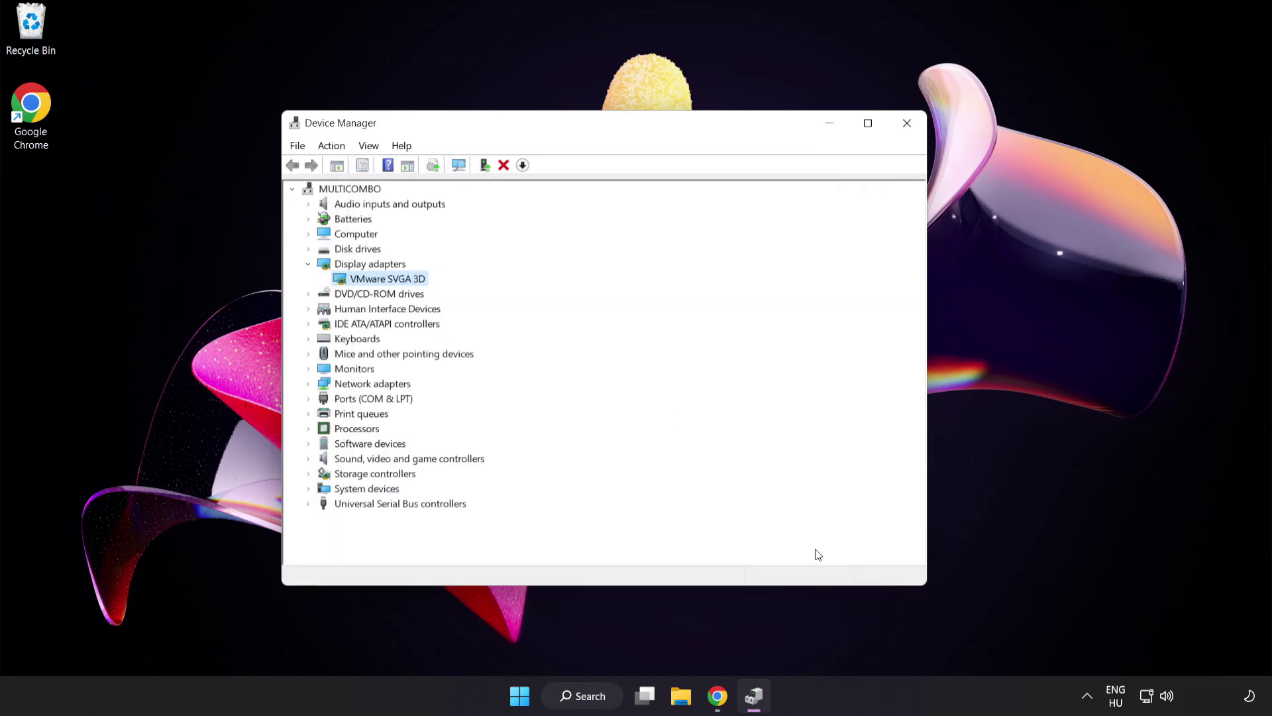
{"action": "left_click", "coordinate": [902, 133]}
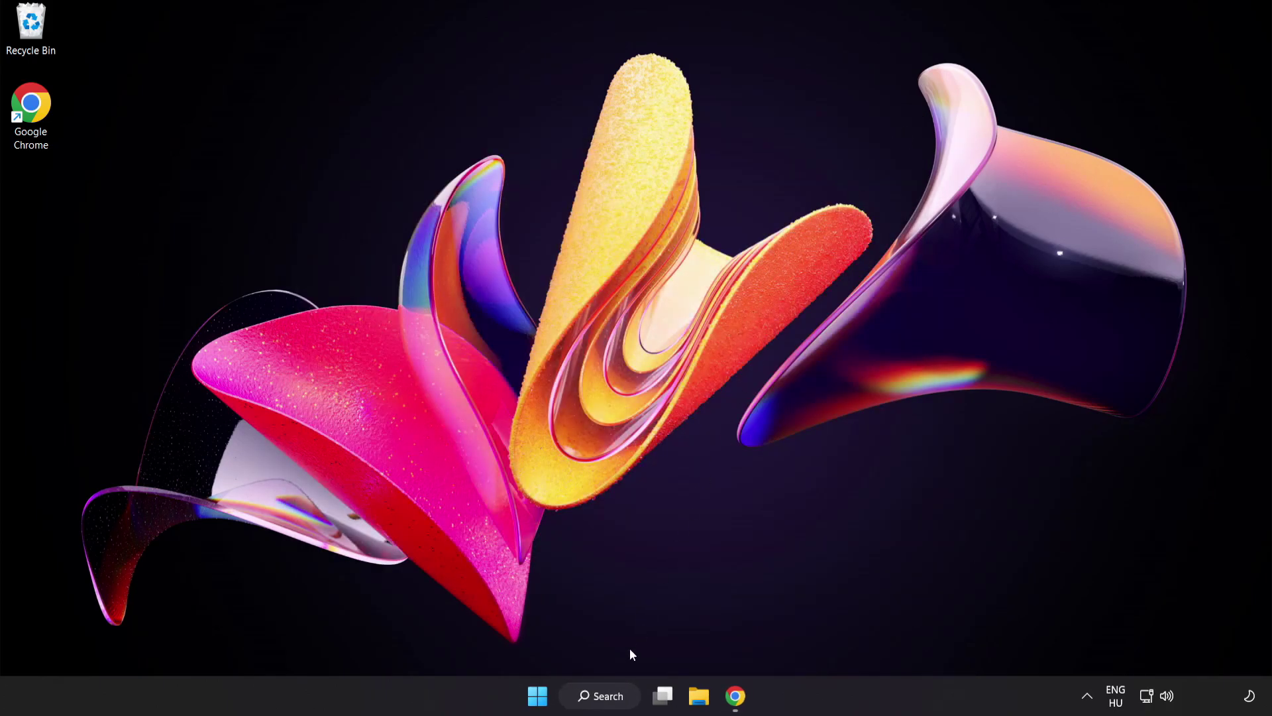
Search 'game mode settings' and go to the Gaming > Game Mode page, where Game Mode is On
{"action": "left_click", "coordinate": [600, 696]}
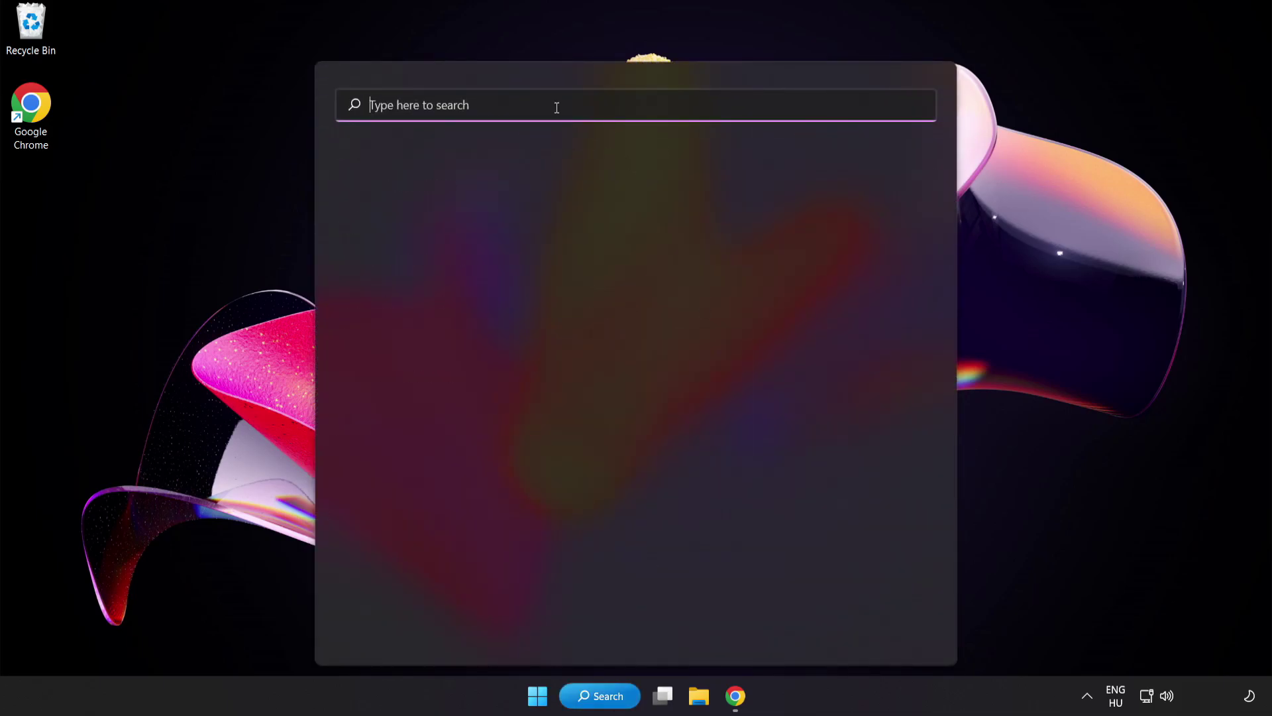
{"action": "type", "text": "game mode settings"}
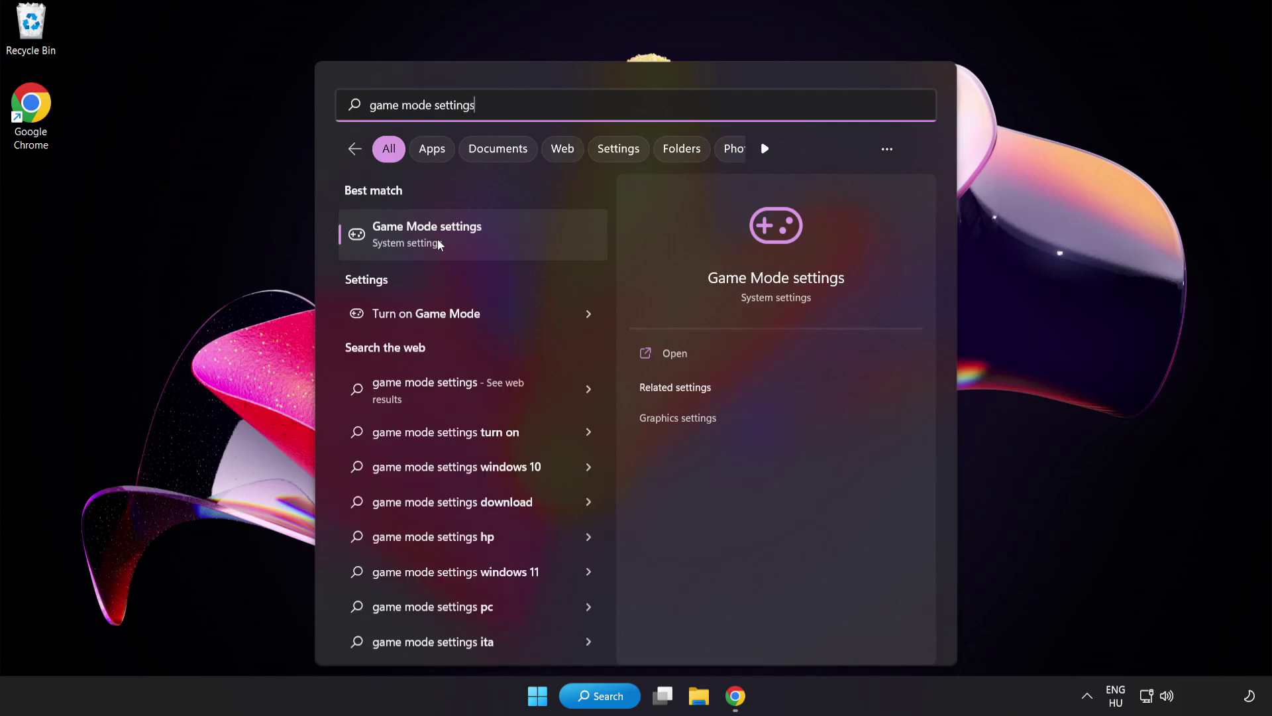
{"action": "left_click", "coordinate": [465, 241]}
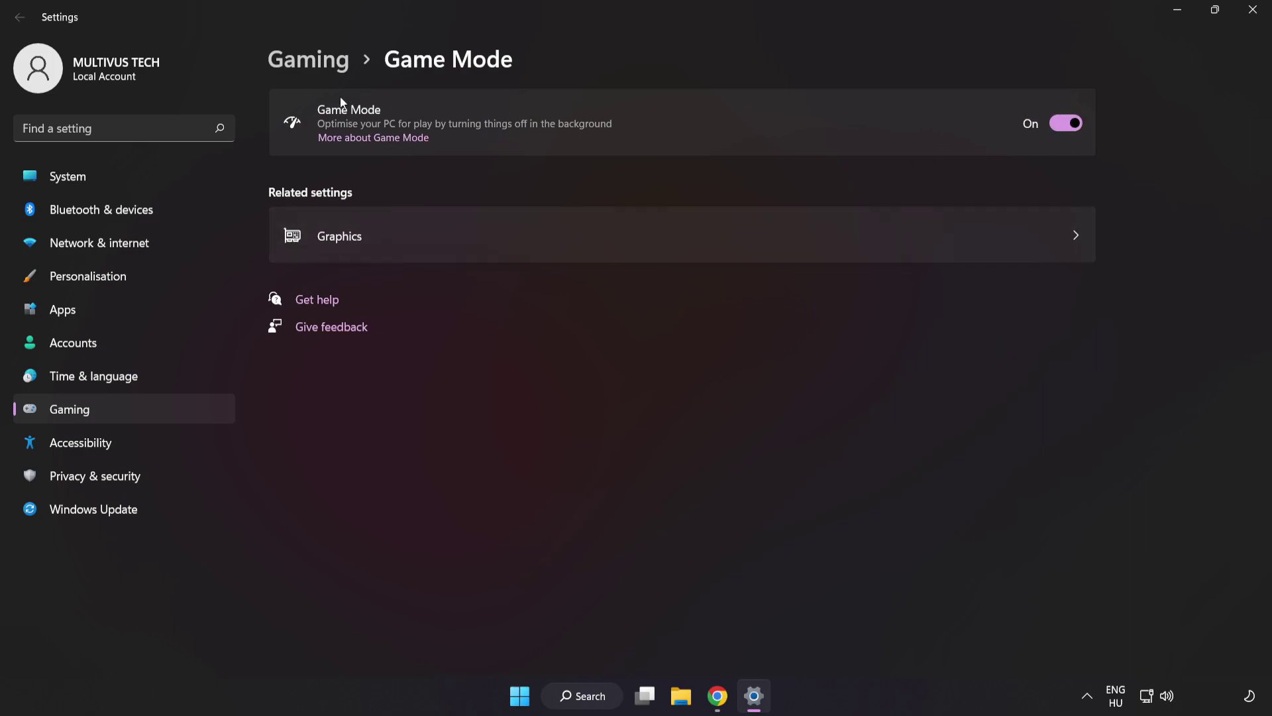
From Gaming, check that the Xbox Game Bar controller-button option is Off, then close Settings
{"action": "left_click", "coordinate": [314, 65]}
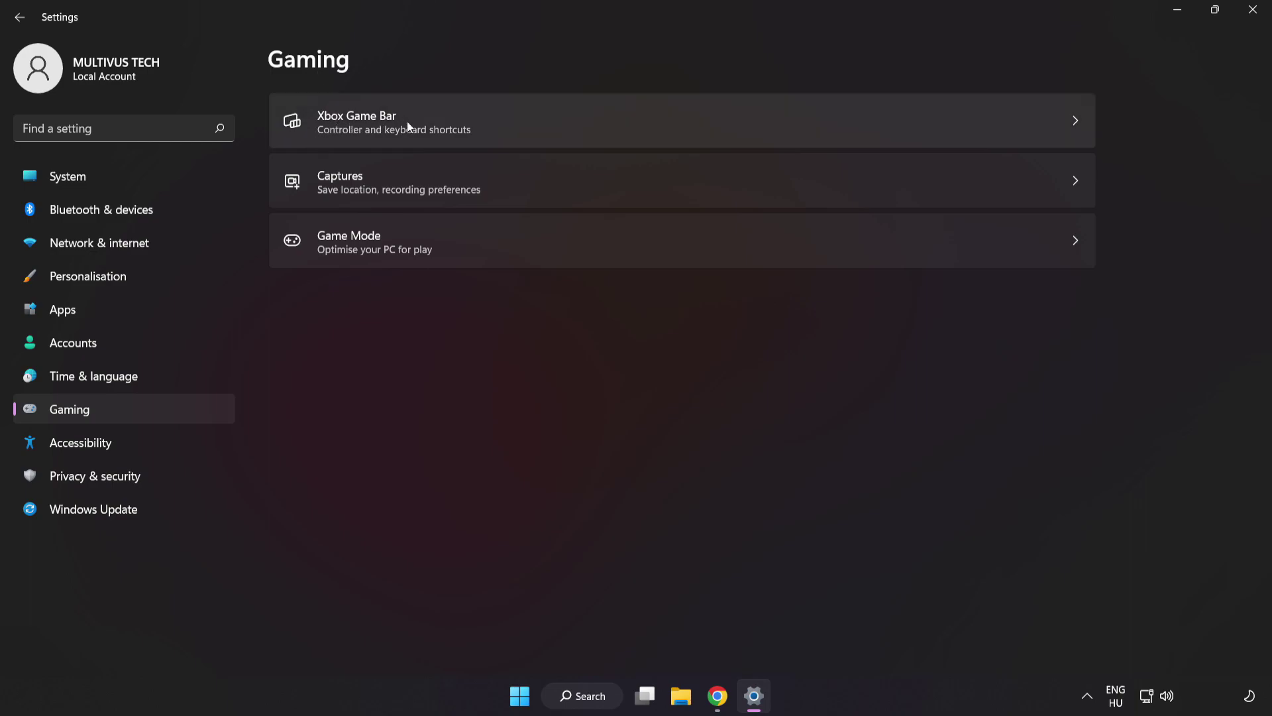
{"action": "left_click", "coordinate": [917, 118]}
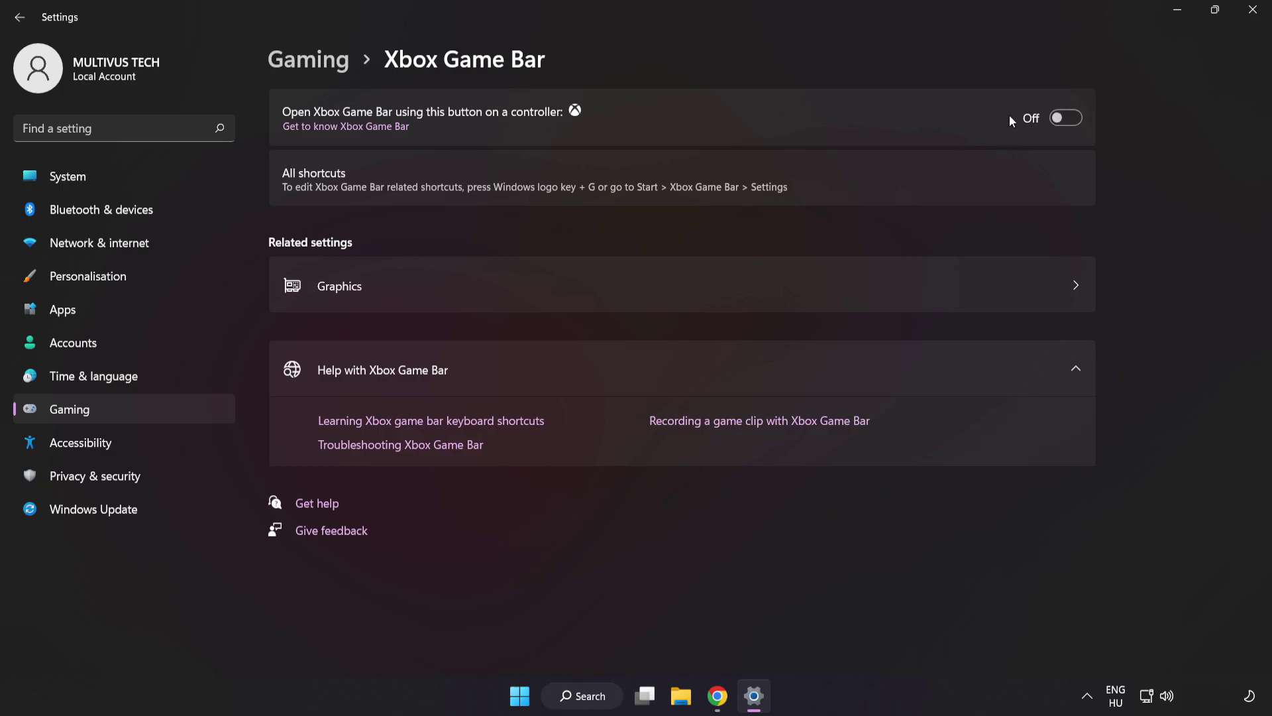
{"action": "left_click", "coordinate": [1256, 20]}
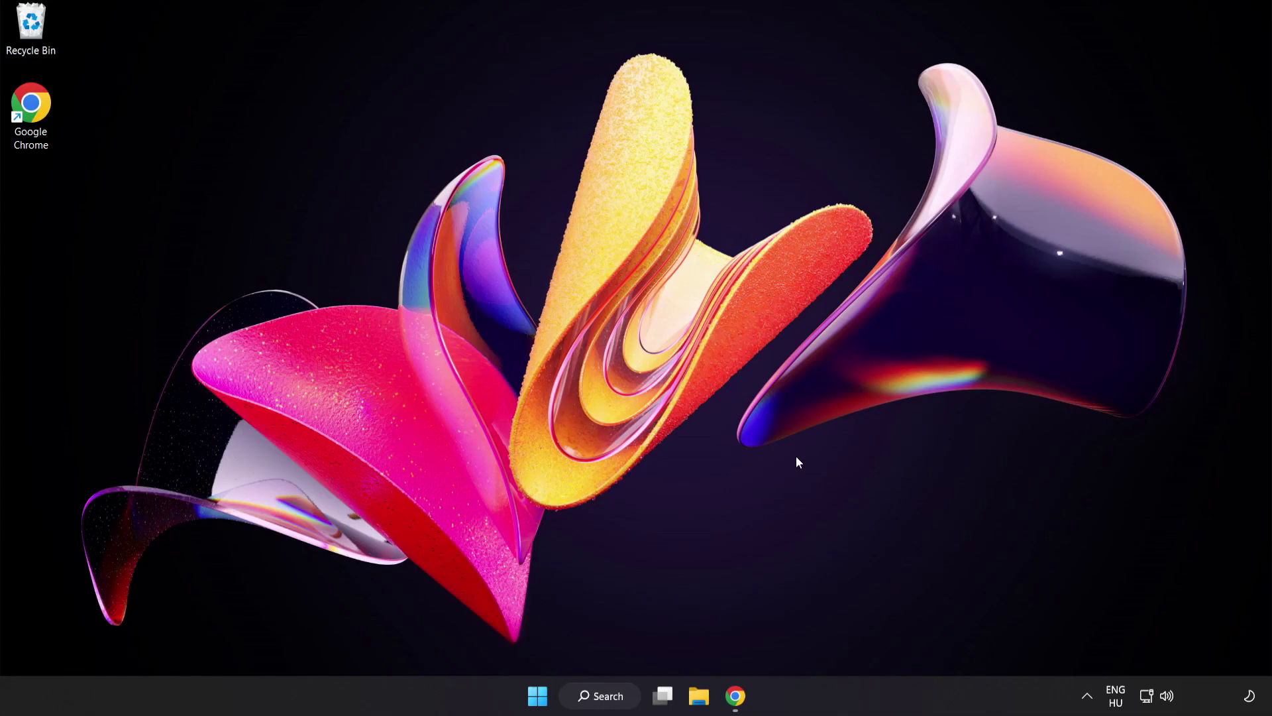
Launch Task Manager from the Start right-click menu and end the Google Chrome (8) process
{"action": "right_click", "coordinate": [536, 701]}
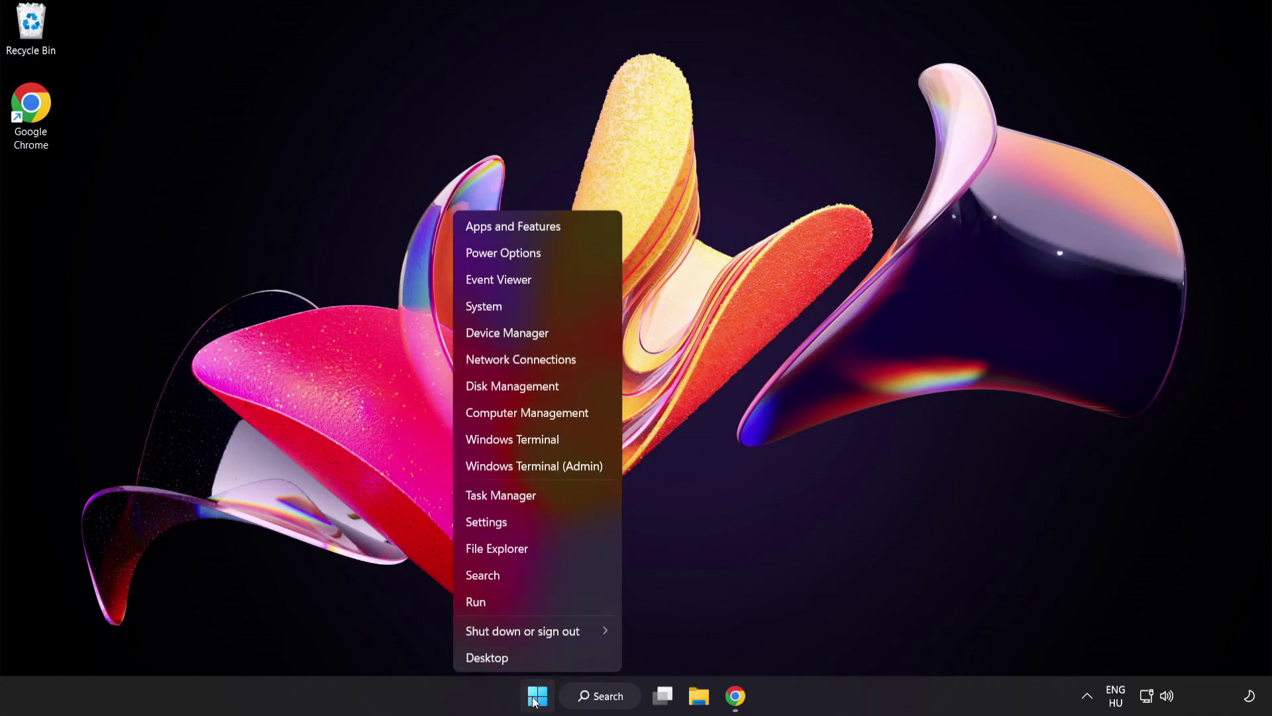
{"action": "left_click", "coordinate": [547, 497]}
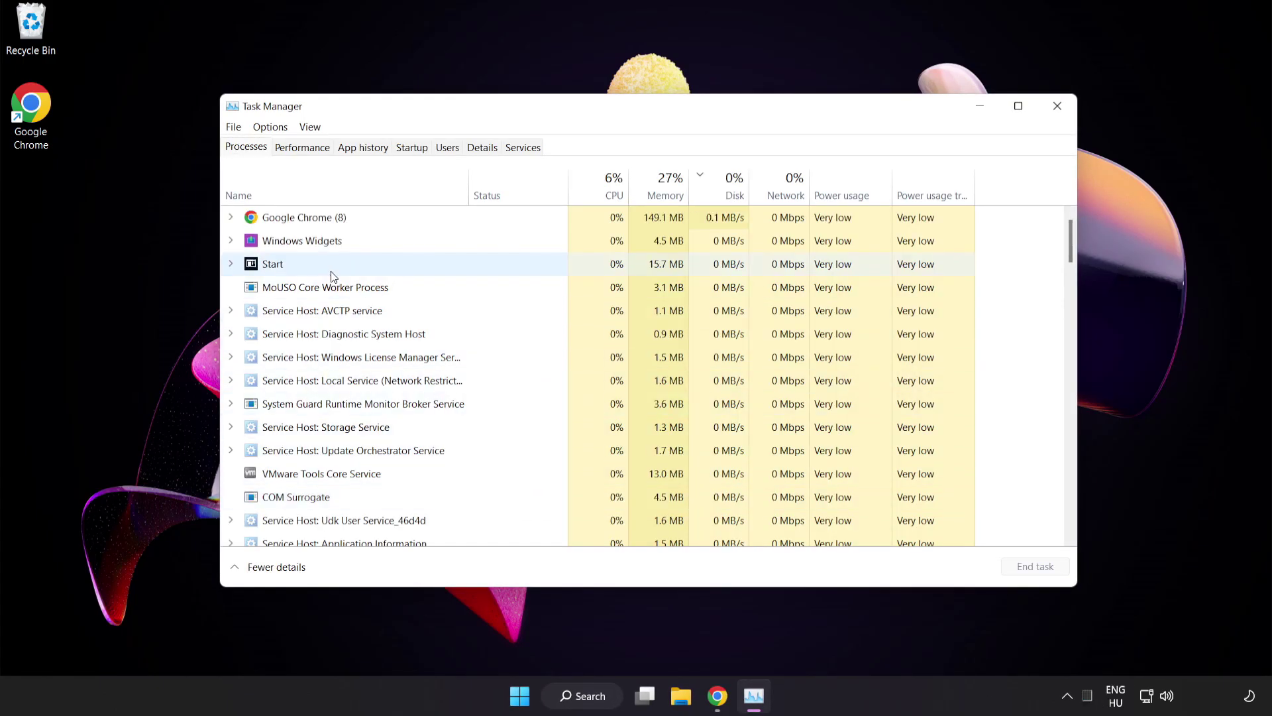
{"action": "left_click", "coordinate": [323, 220]}
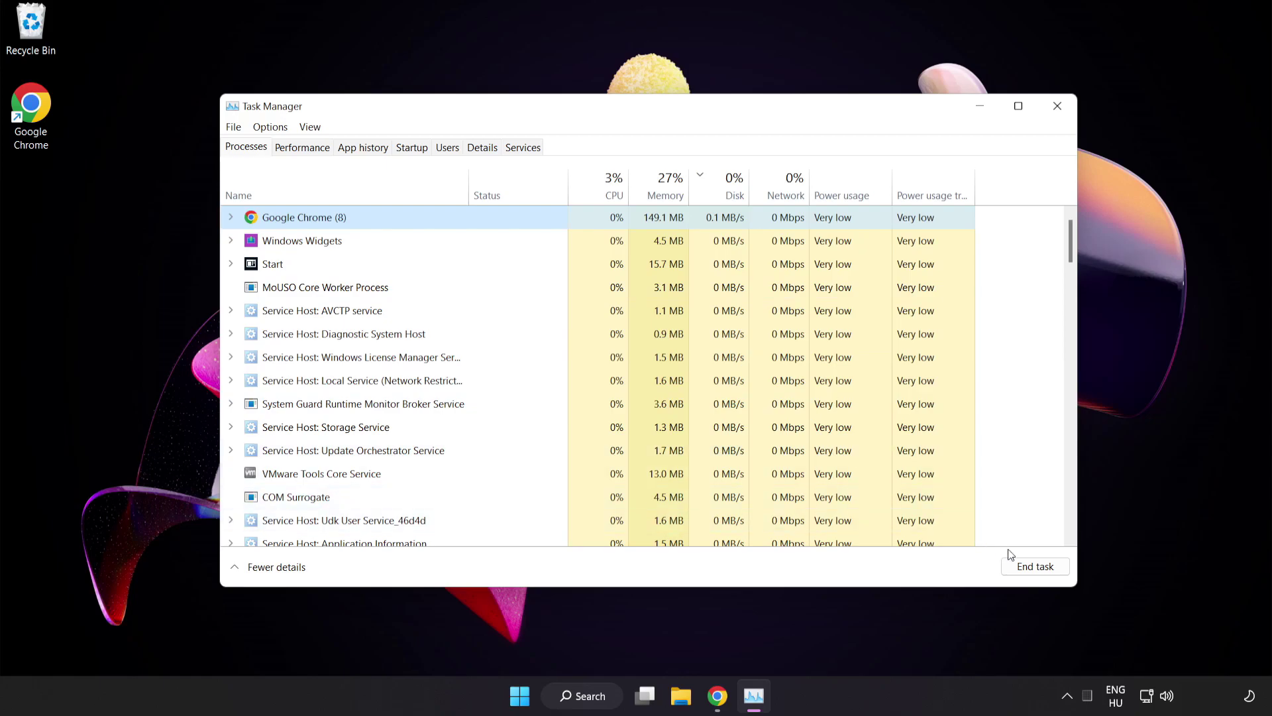
{"action": "left_click", "coordinate": [1029, 568]}
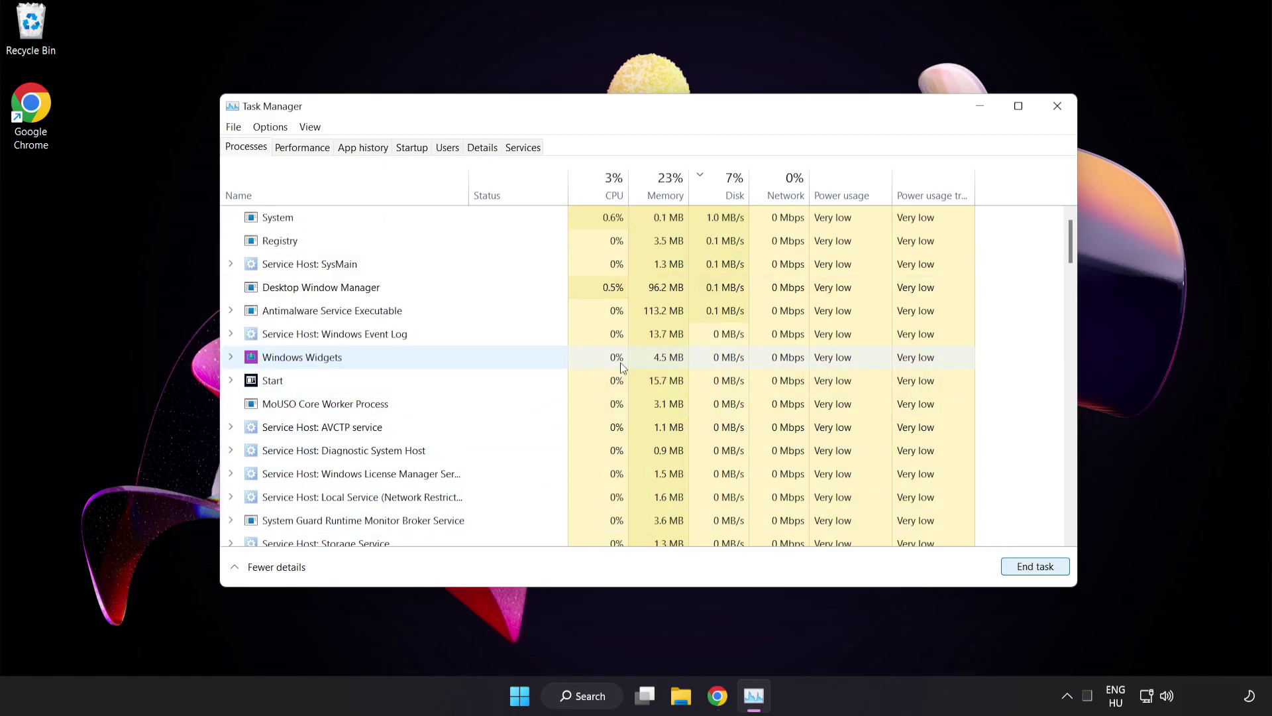
{"action": "left_click_drag", "start_coordinate": [1070, 240], "coordinate": [1056, 199]}
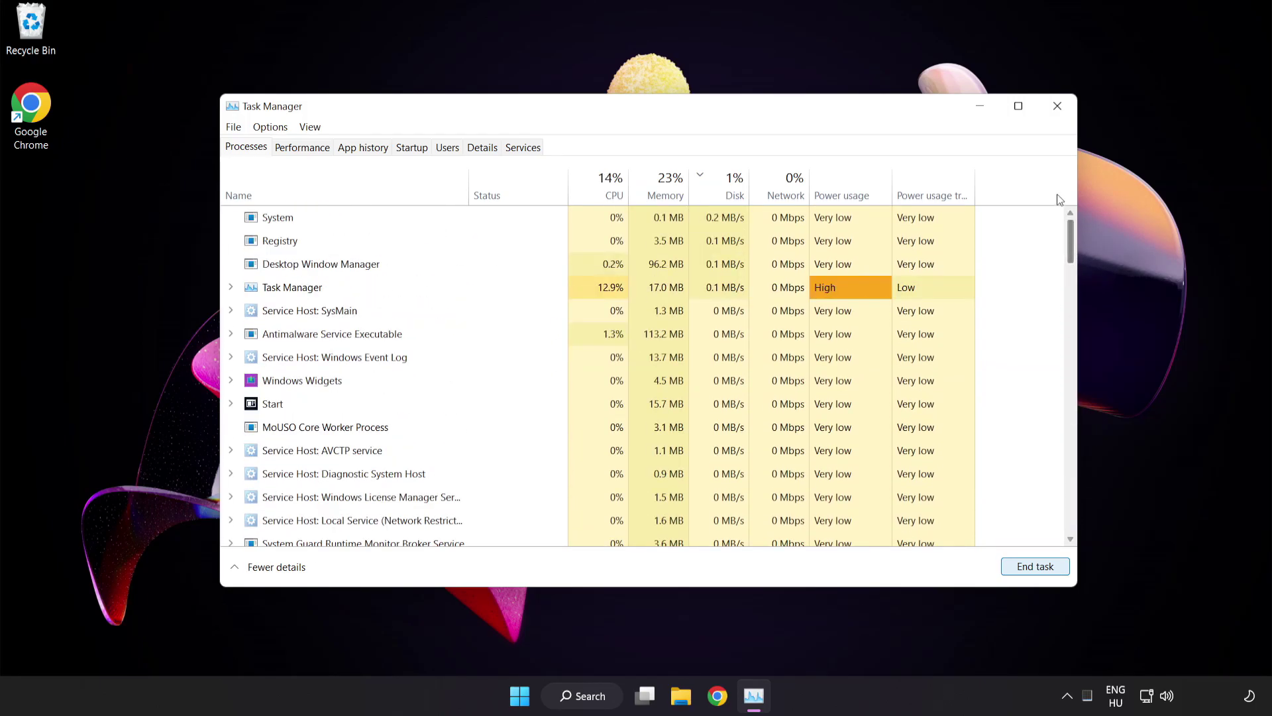
Disable Cortana, Phone Link and Terminal as startup apps, then close Task Manager
{"action": "left_click", "coordinate": [415, 148]}
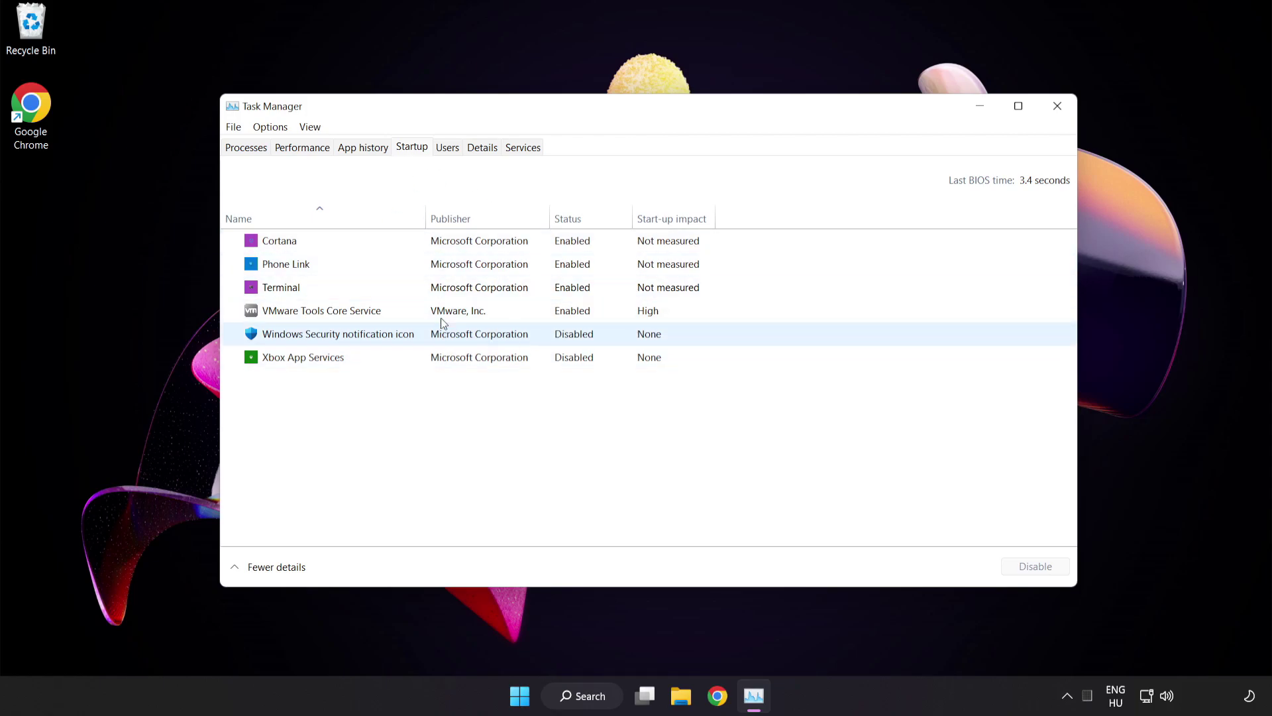
{"action": "left_click", "coordinate": [449, 247]}
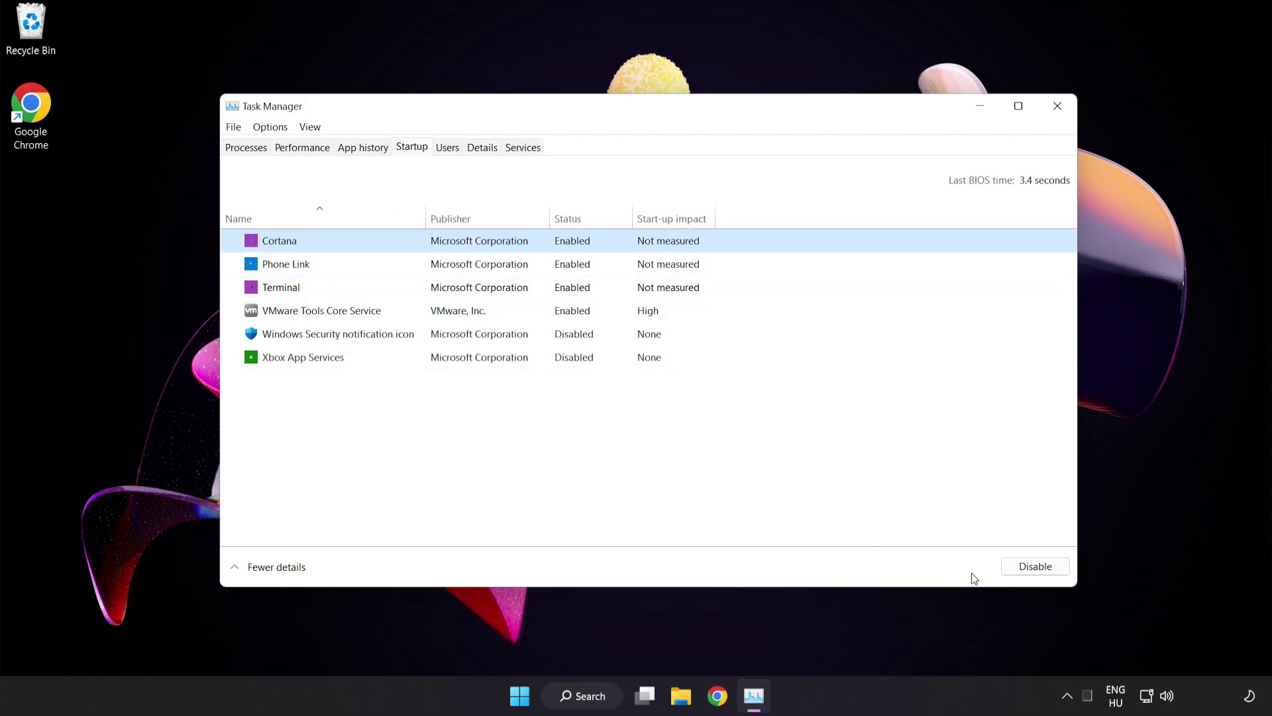
{"action": "left_click", "coordinate": [1038, 566]}
{"action": "left_click", "coordinate": [371, 269]}
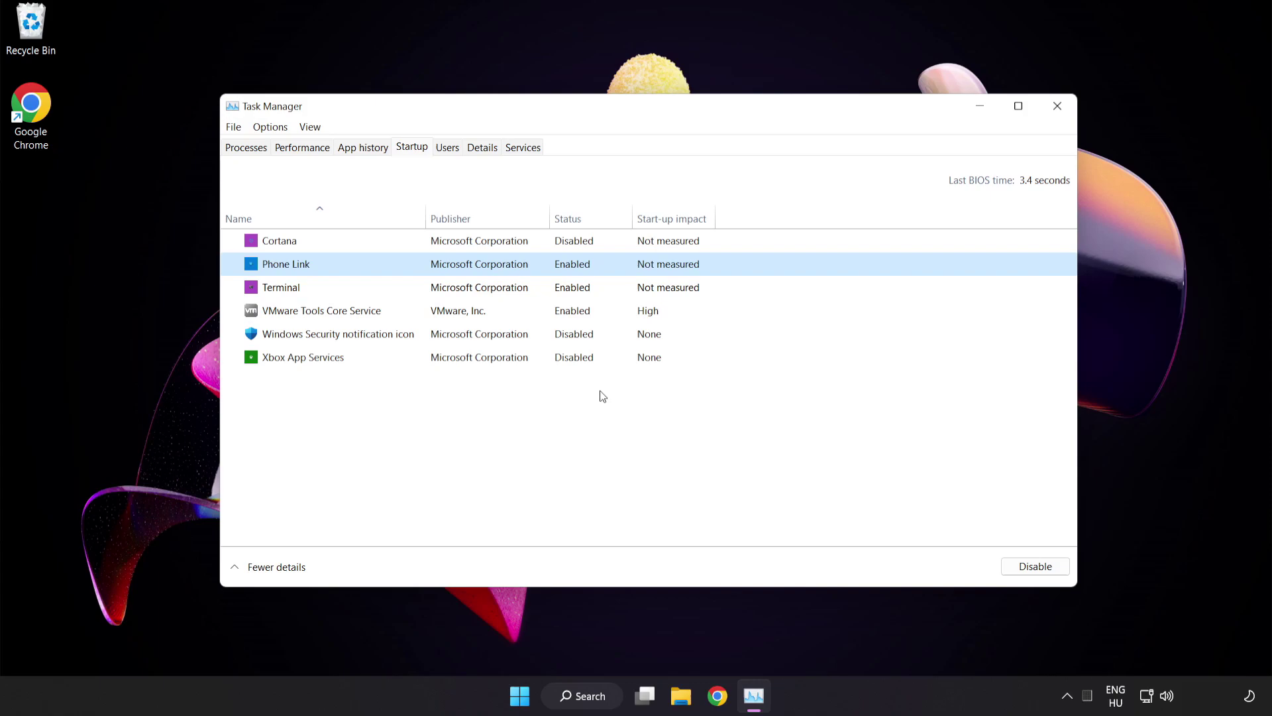
{"action": "left_click", "coordinate": [1023, 566]}
{"action": "left_click", "coordinate": [507, 292]}
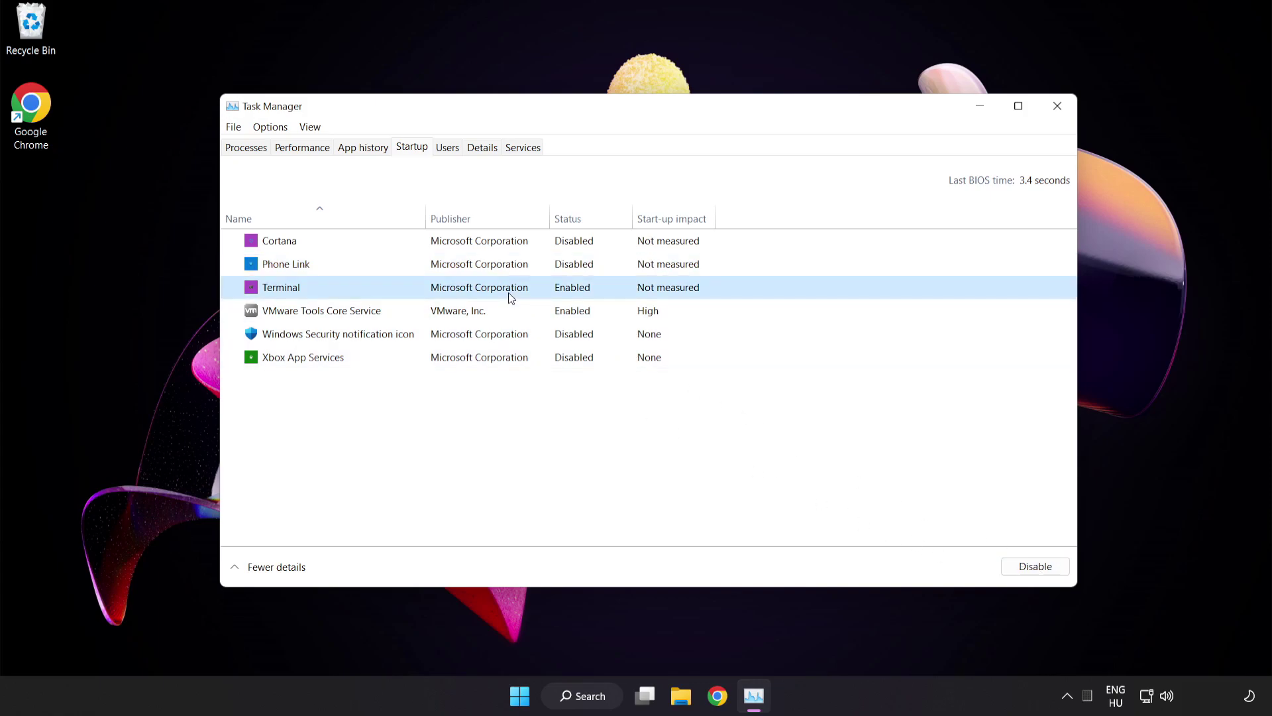
{"action": "left_click", "coordinate": [1037, 564]}
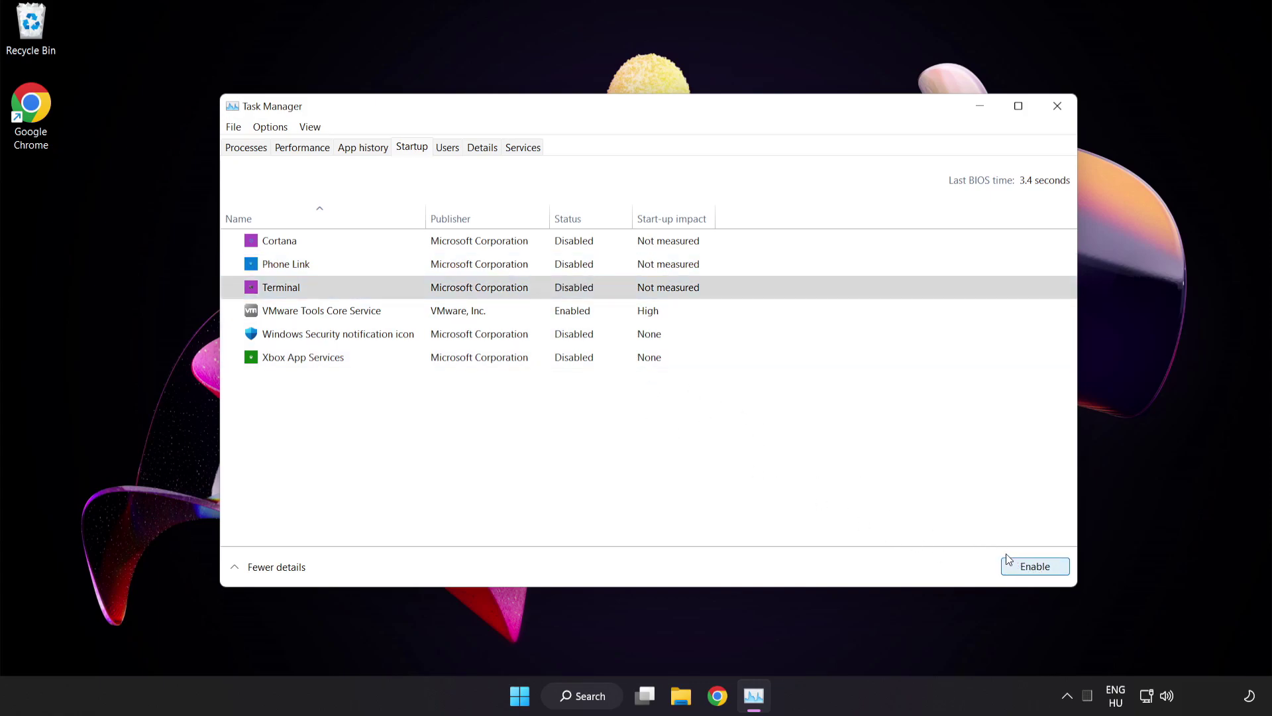
{"action": "left_click", "coordinate": [1057, 106]}
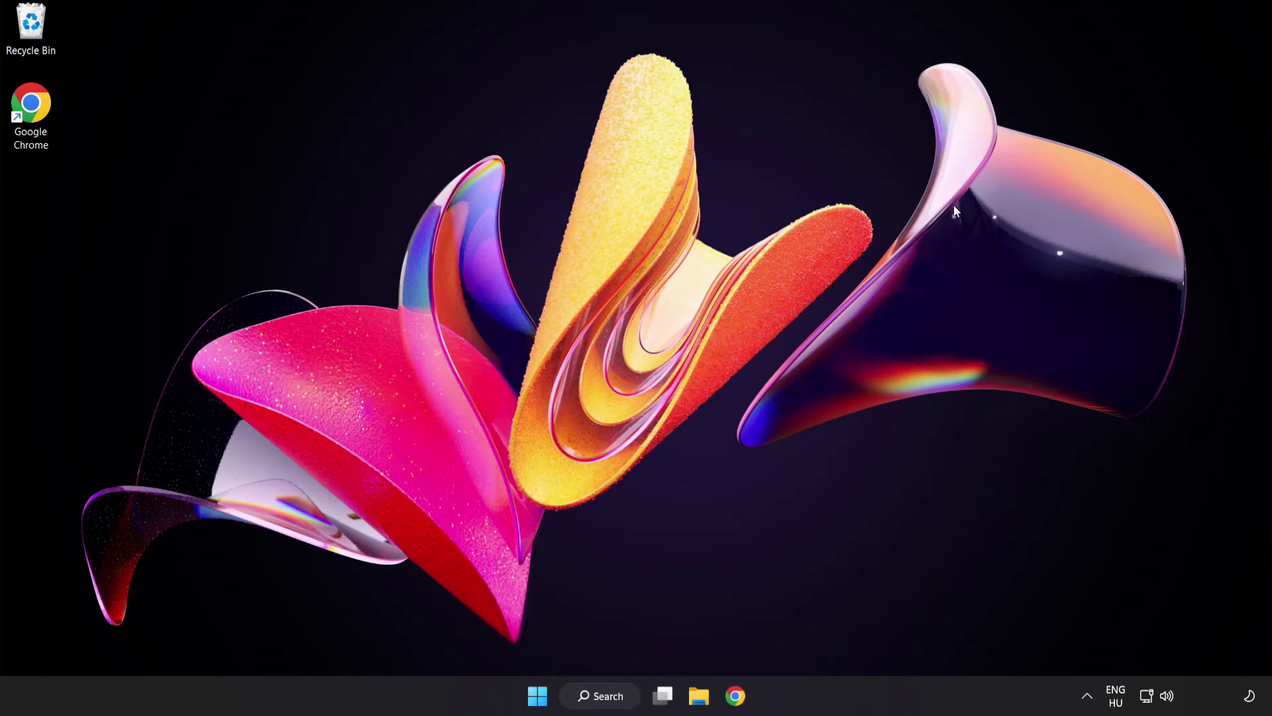
Search 'update', run Check for updates in Windows Update until it reports up to date, and close Settings
{"action": "left_click", "coordinate": [603, 702]}
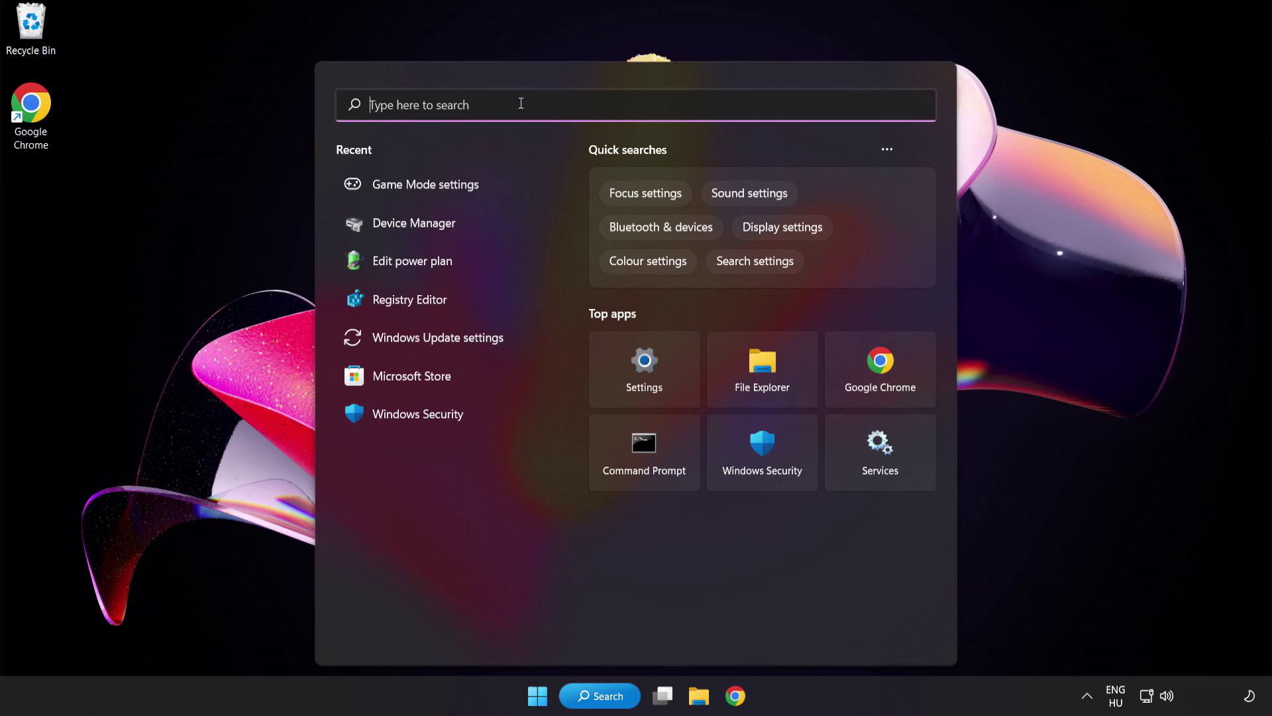
{"action": "type", "text": "update"}
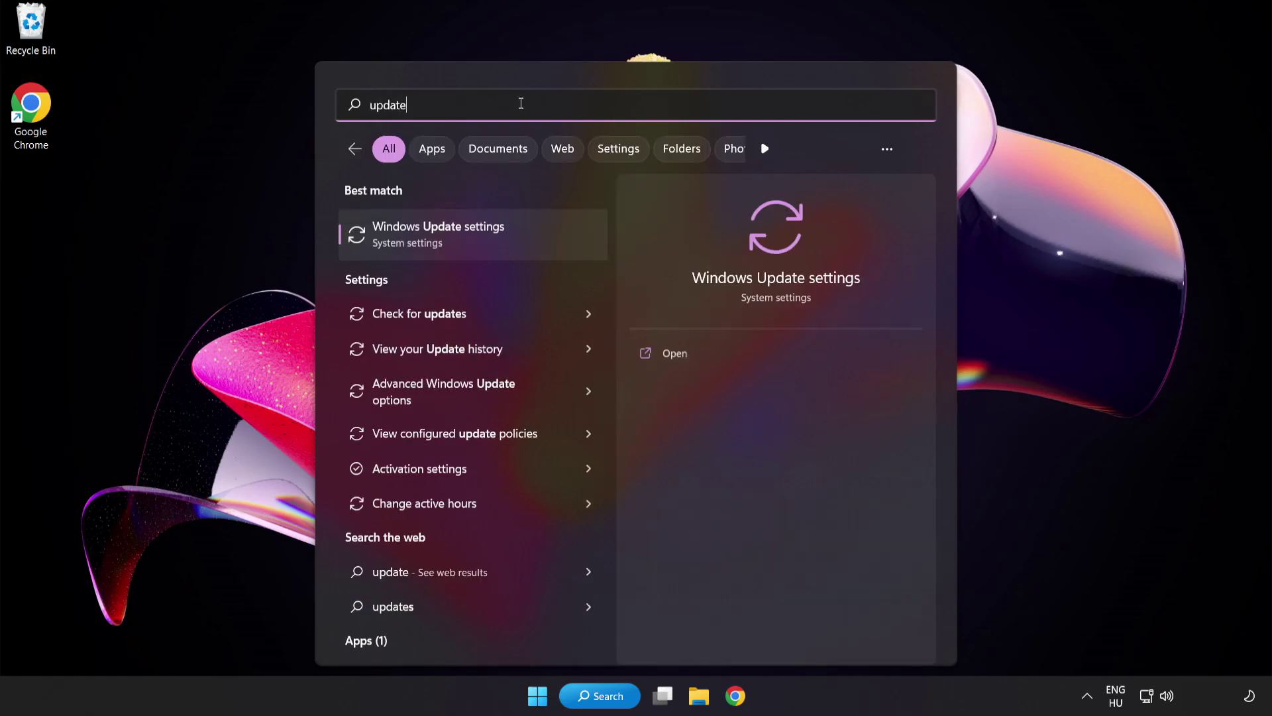
{"action": "left_click", "coordinate": [521, 230]}
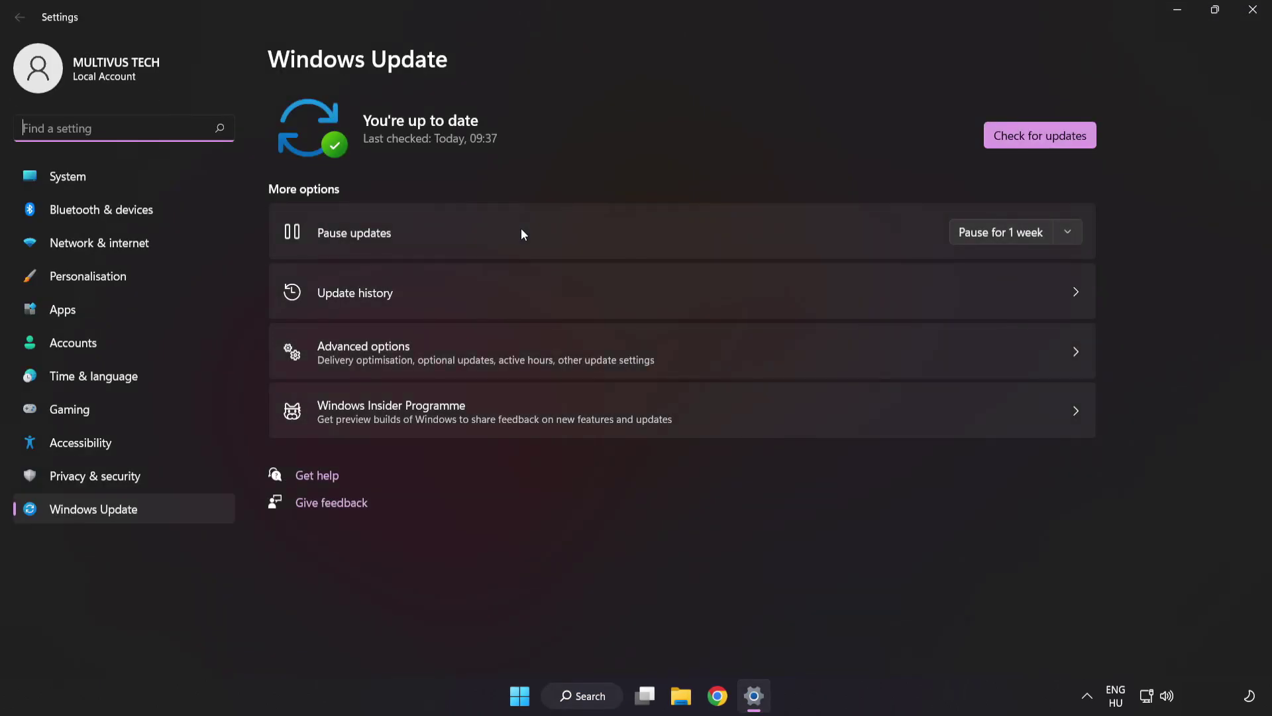
{"action": "left_click", "coordinate": [1039, 141]}
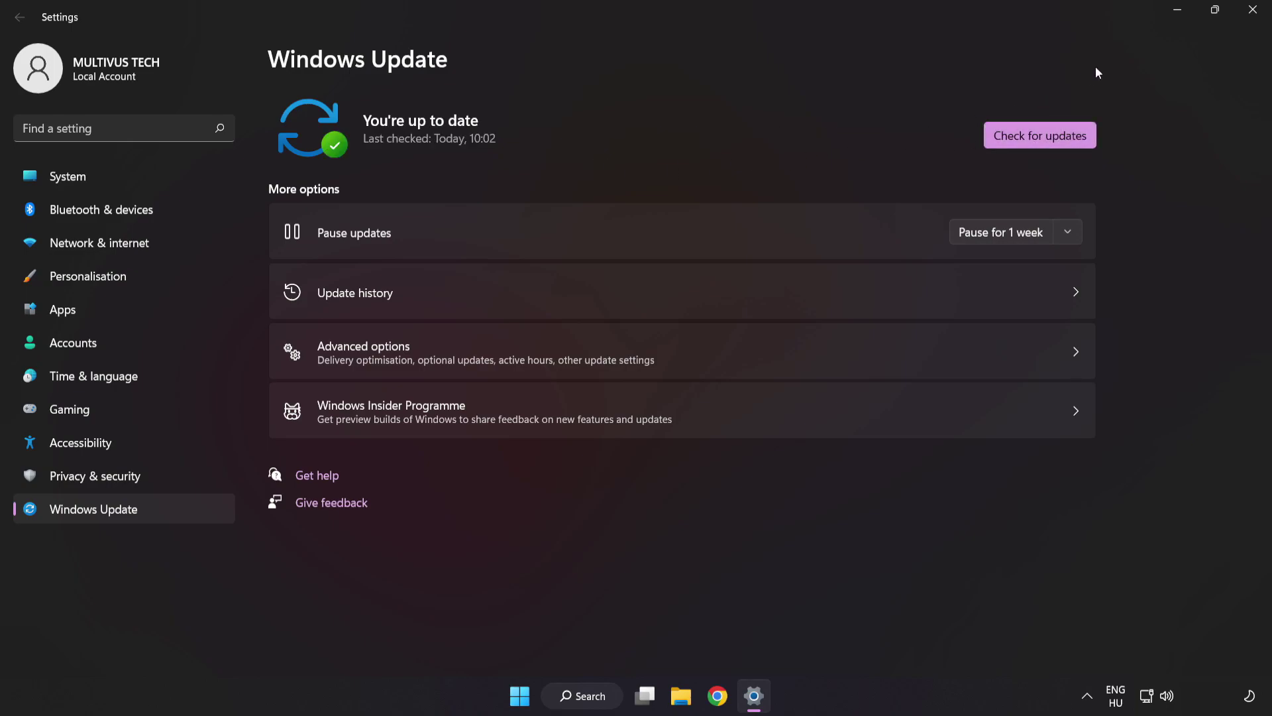
{"action": "left_click", "coordinate": [1252, 10]}
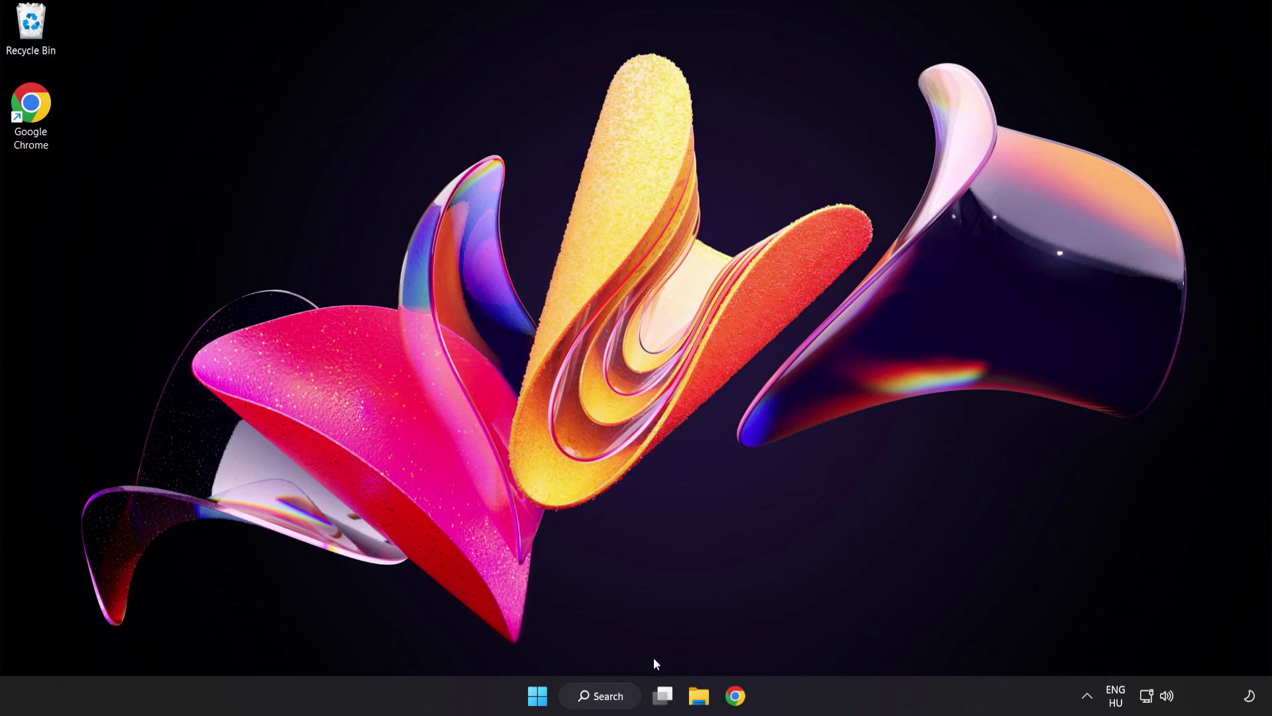
Launch regedit and navigate to HKEY_CURRENT_USER\System\GameConfigStore
{"action": "left_click", "coordinate": [614, 700]}
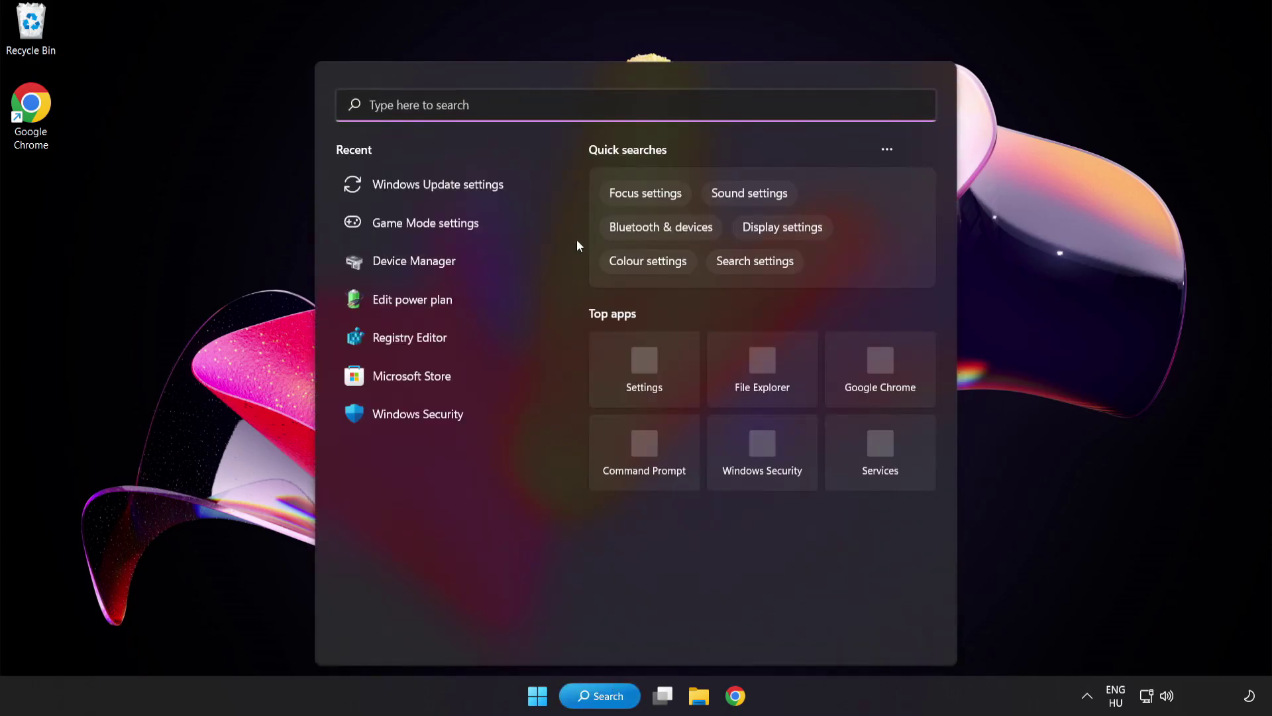
{"action": "type", "text": "regedit"}
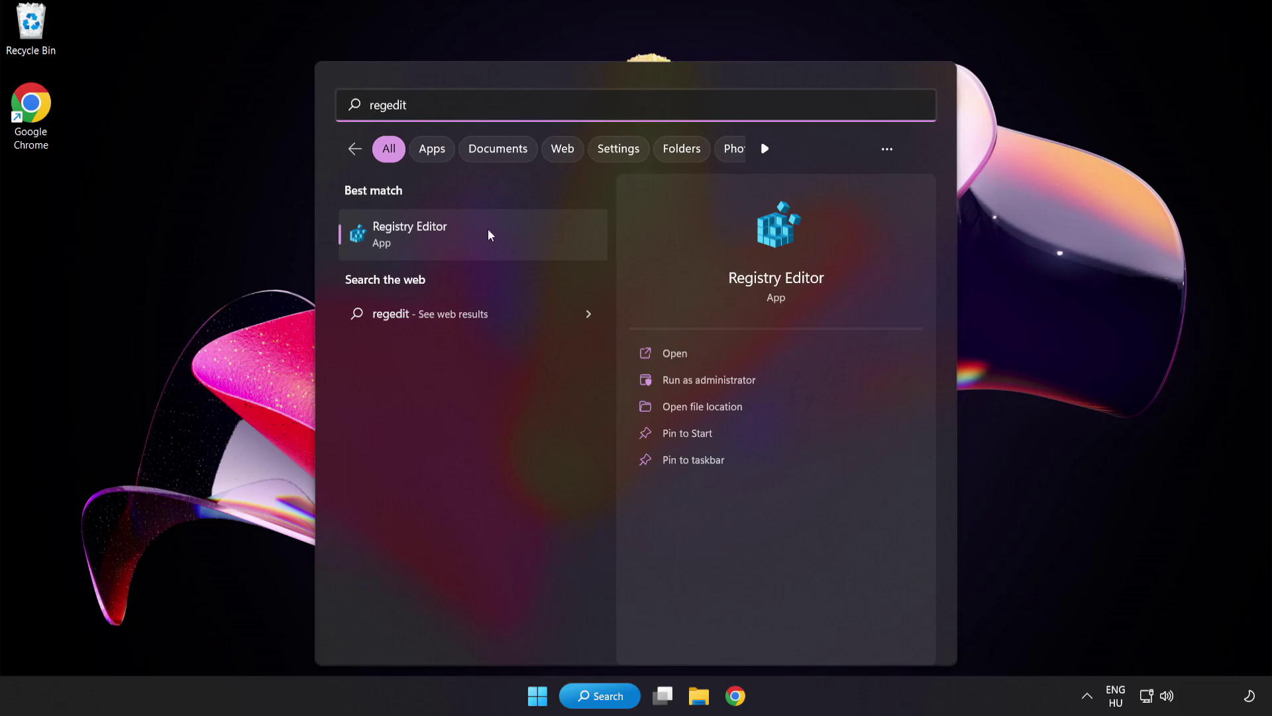
{"action": "left_click", "coordinate": [489, 232]}
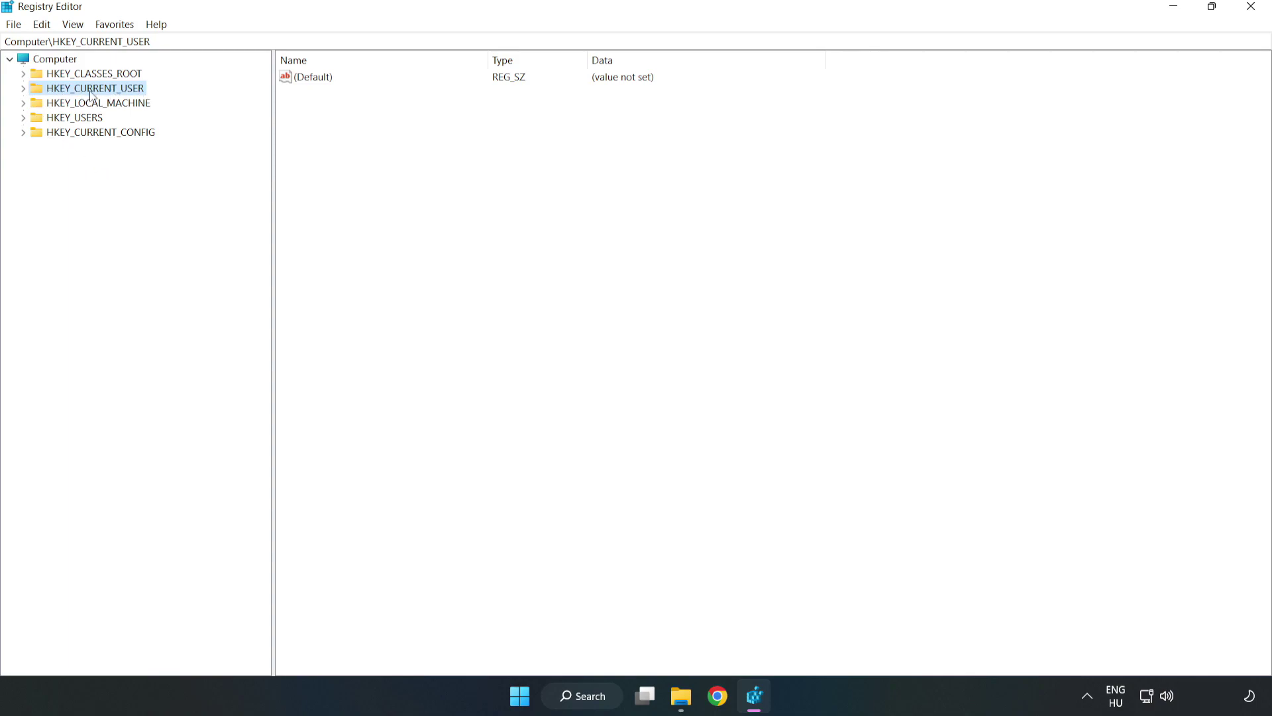
{"action": "left_click", "coordinate": [23, 89]}
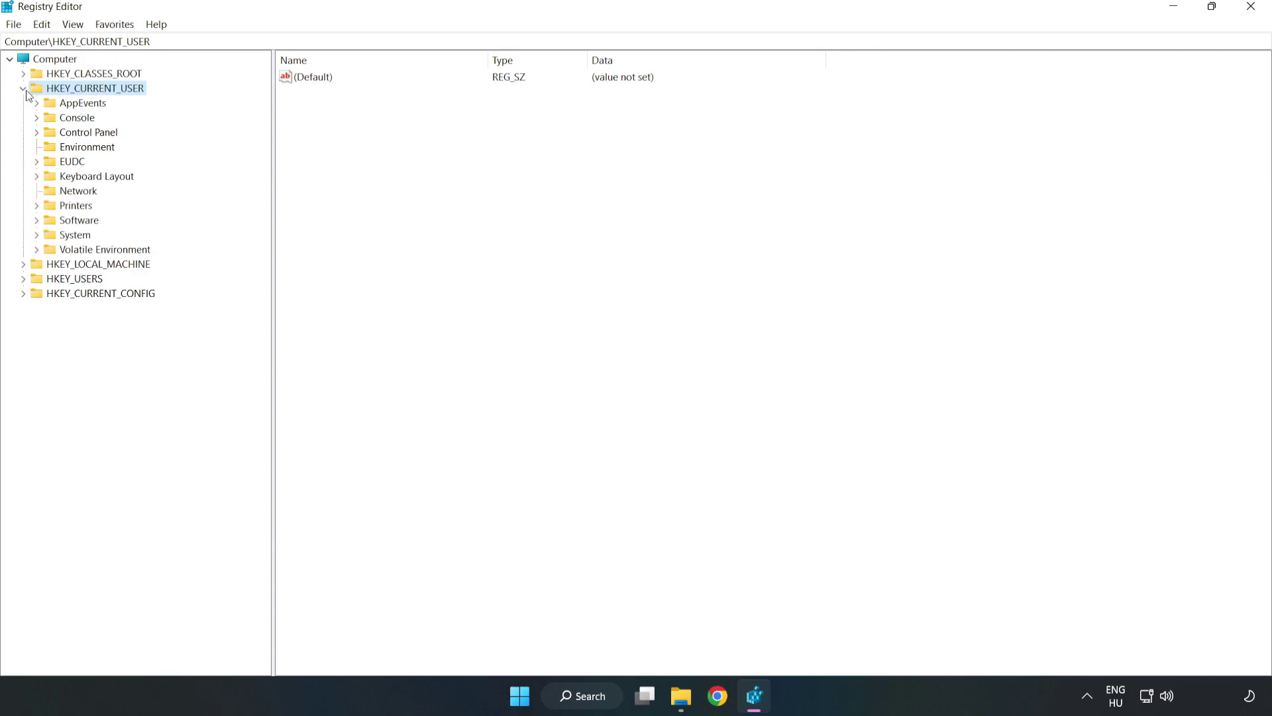
{"action": "left_click", "coordinate": [37, 236]}
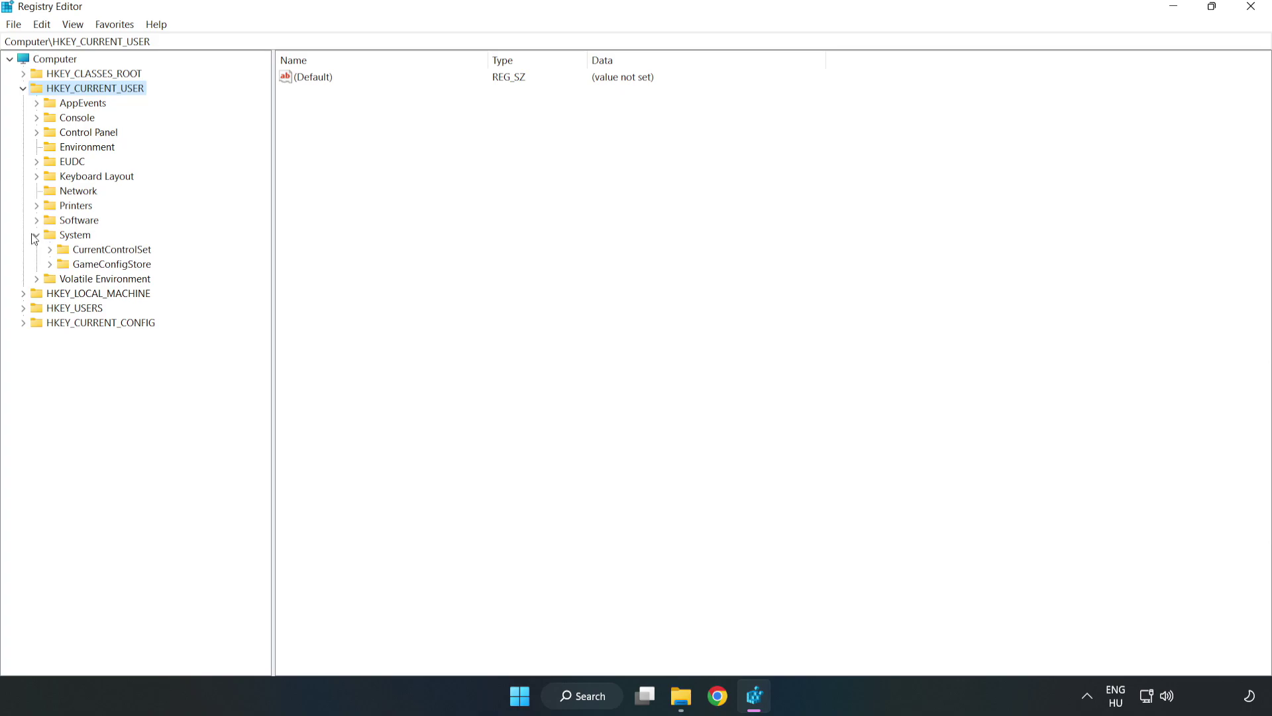
{"action": "left_click", "coordinate": [107, 267]}
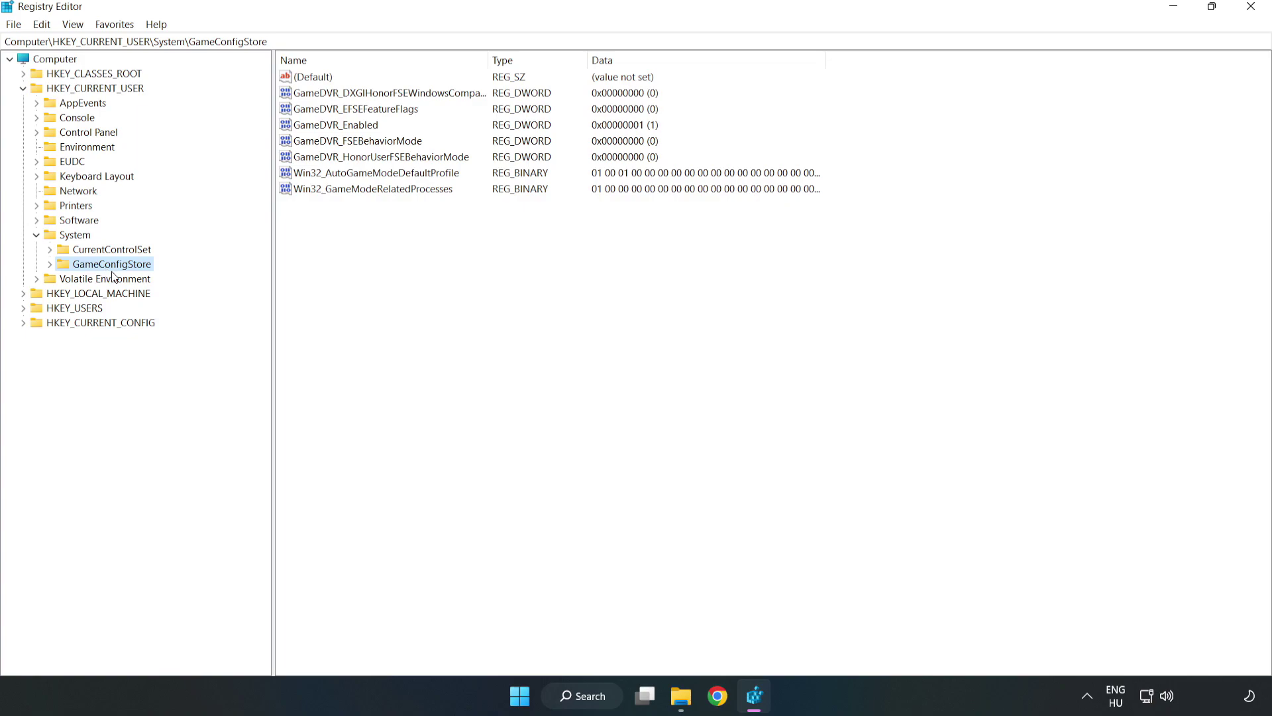
Modify GameDVR_Enabled, changing its value data from 1 to 0
{"action": "left_click", "coordinate": [313, 127]}
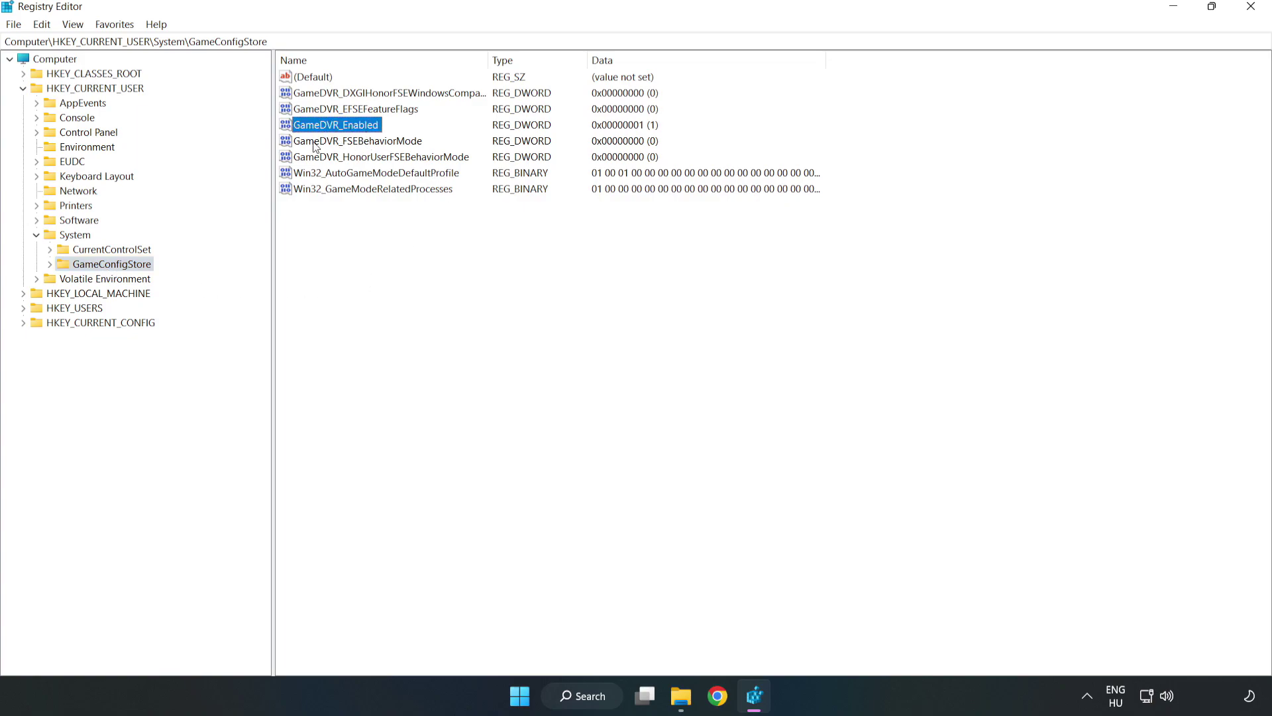
{"action": "right_click", "coordinate": [347, 131]}
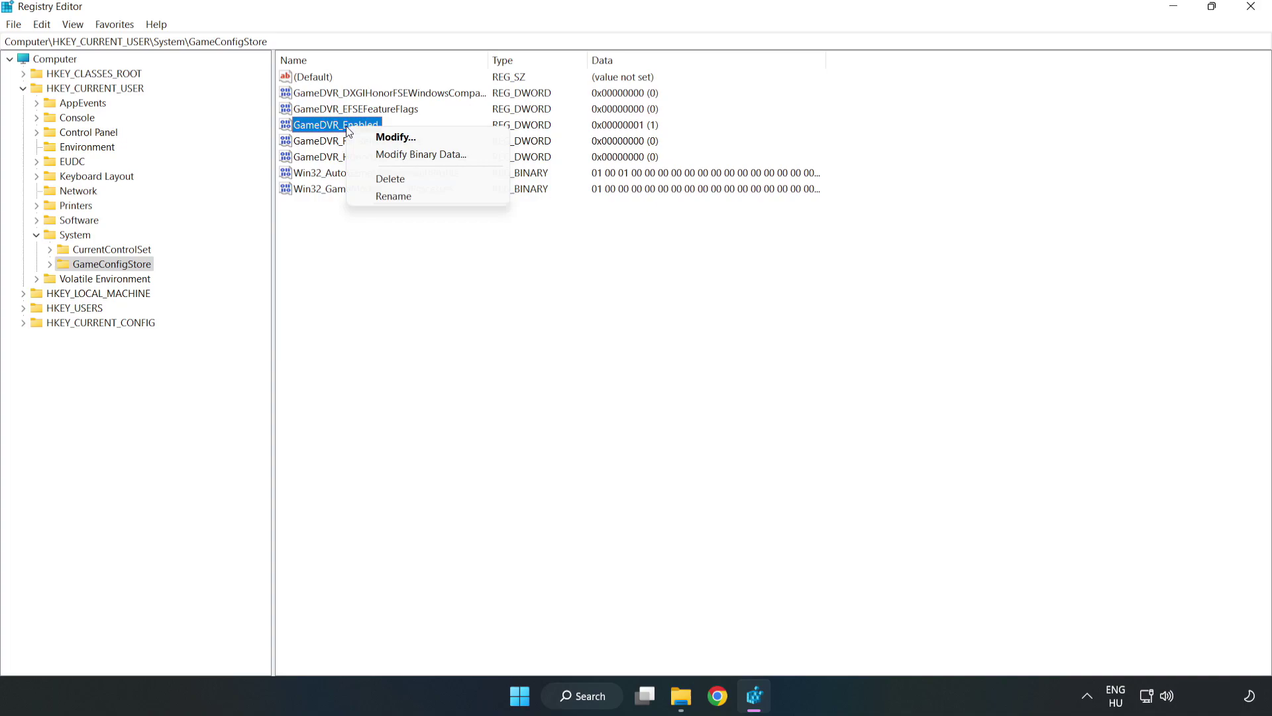
{"action": "left_click", "coordinate": [405, 138]}
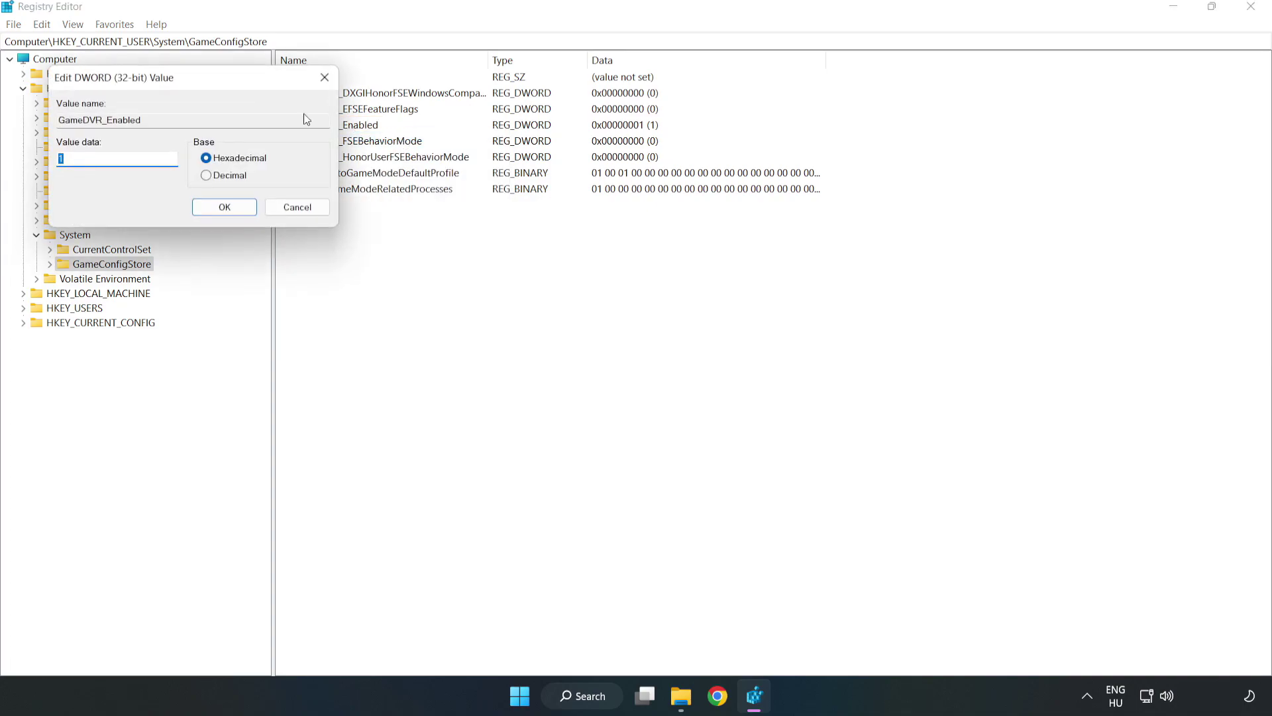
{"action": "left_click_drag", "start_coordinate": [256, 89], "coordinate": [709, 269]}
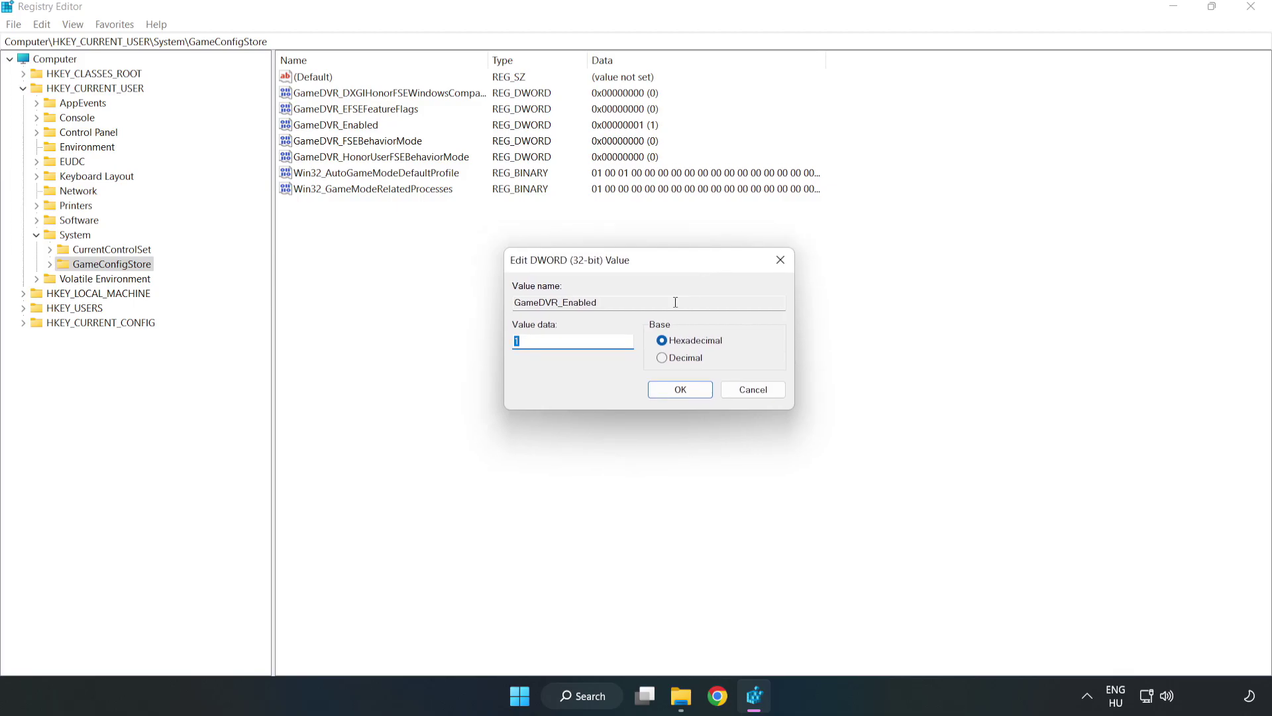
{"action": "left_click_drag", "start_coordinate": [532, 347], "coordinate": [488, 334]}
{"action": "type", "text": "0"}
{"action": "left_click", "coordinate": [680, 391]}
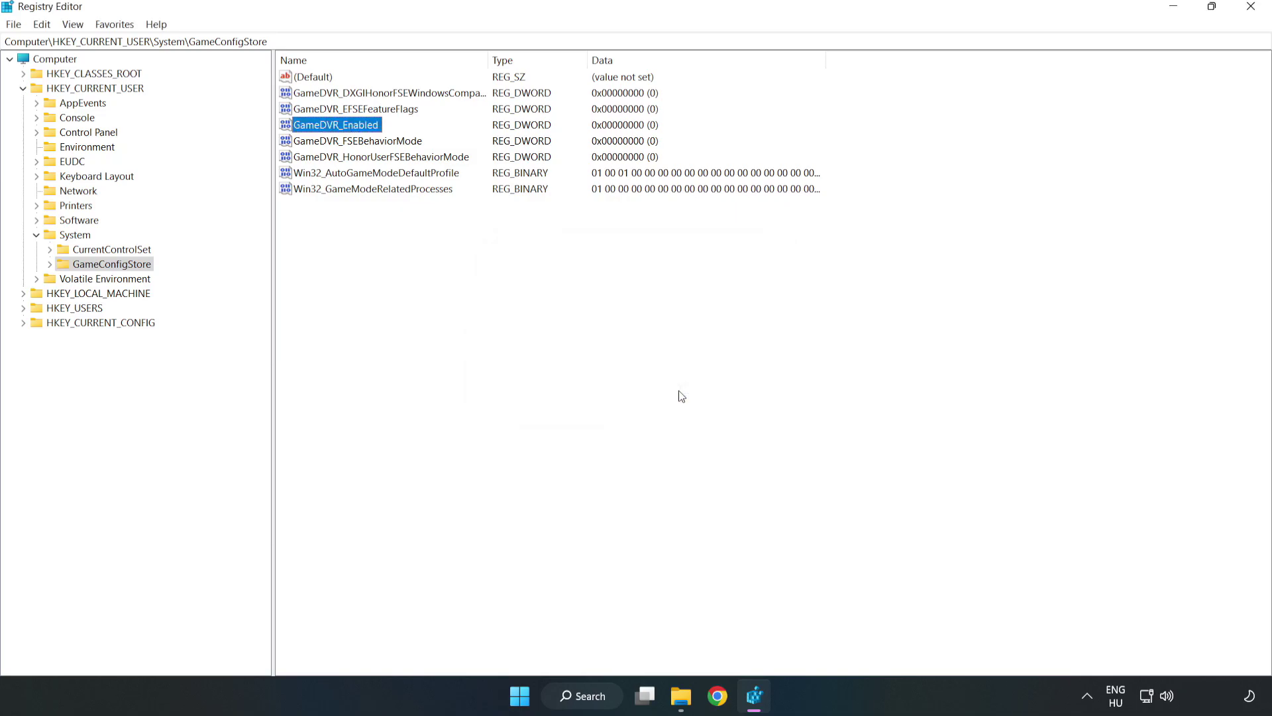
Collapse HKEY_CURRENT_USER and drill into HKLM\SOFTWARE\Microsoft\PolicyManager\default\ApplicationManagement to select AllowGameDVR
{"action": "left_click", "coordinate": [23, 89]}
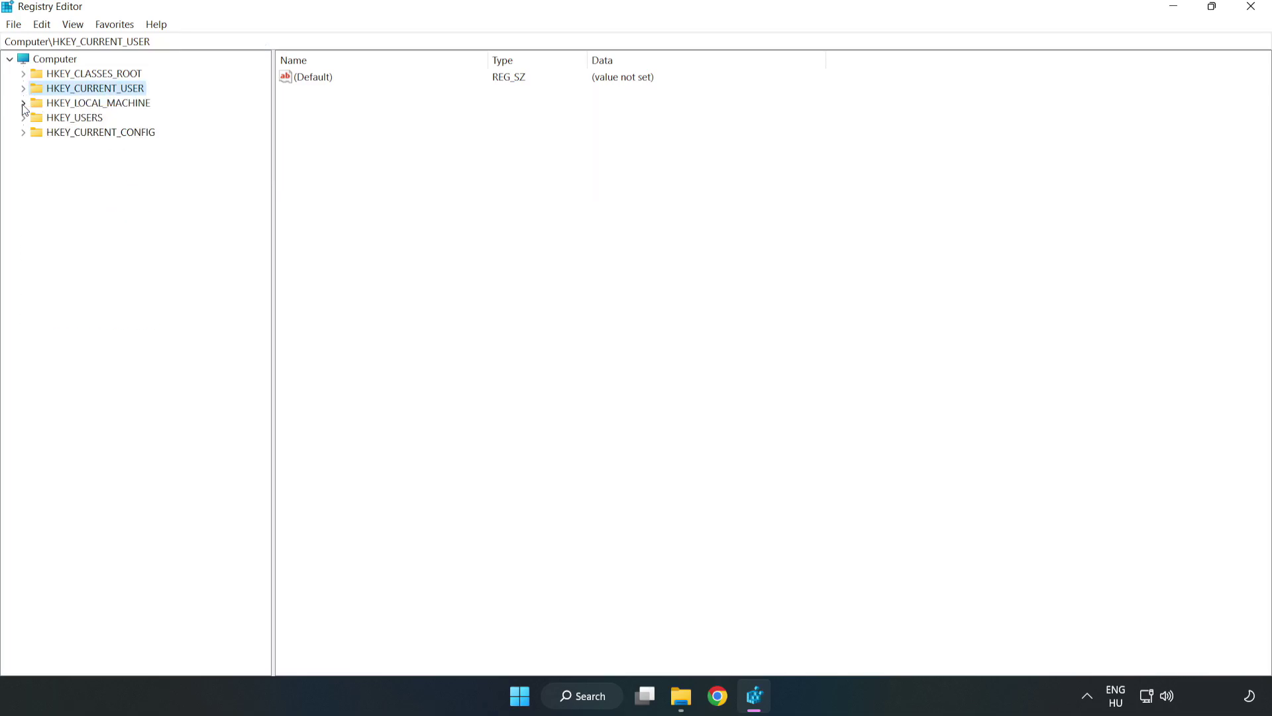
{"action": "double_click", "coordinate": [33, 105]}
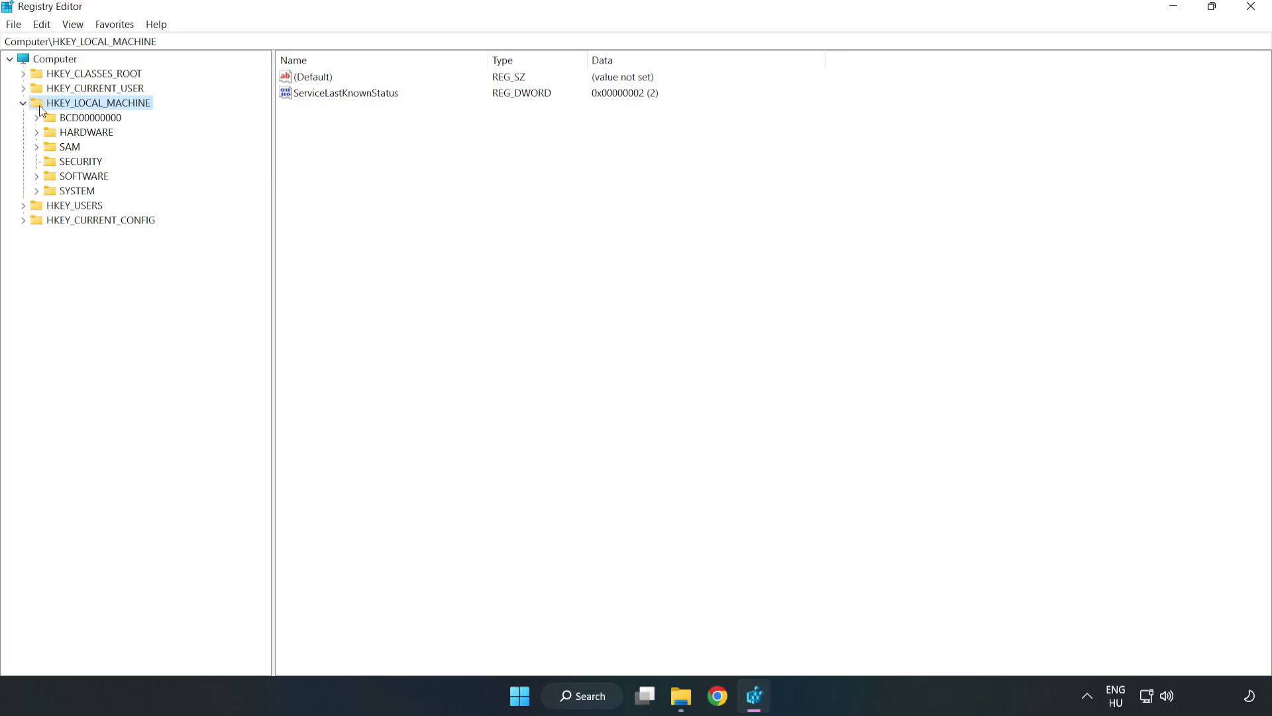
{"action": "left_click", "coordinate": [39, 176]}
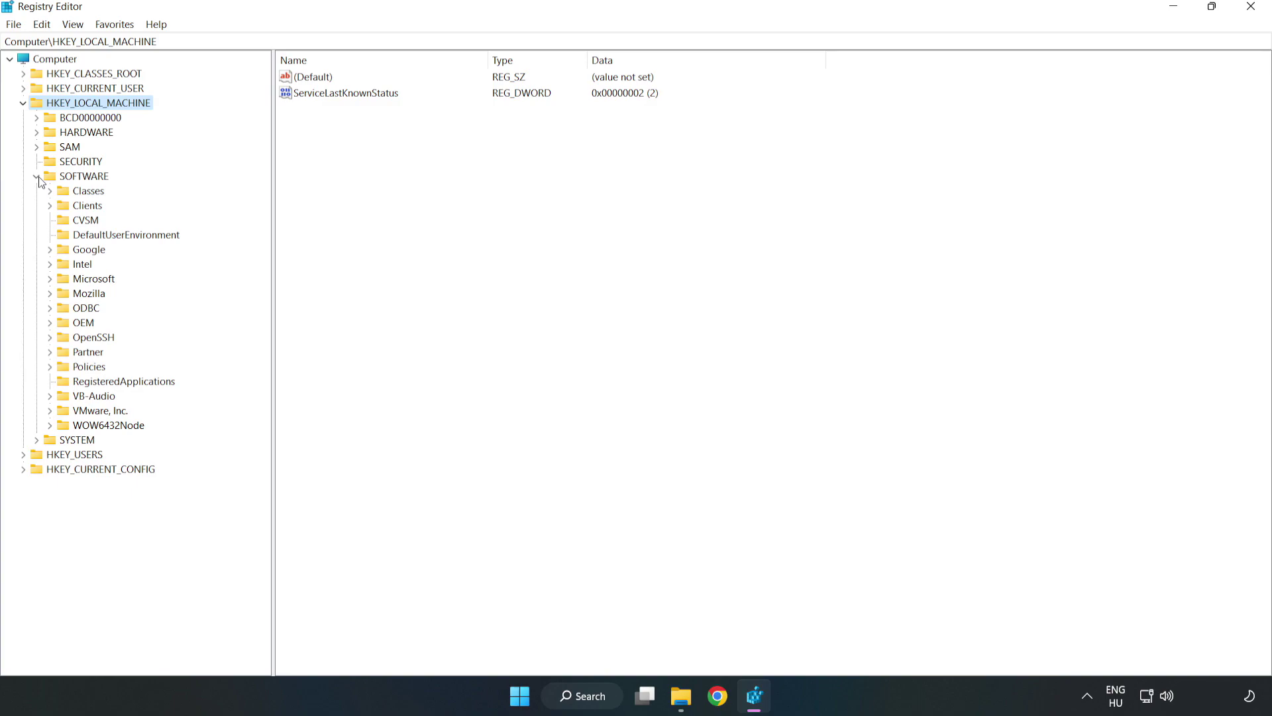
{"action": "left_click", "coordinate": [50, 281]}
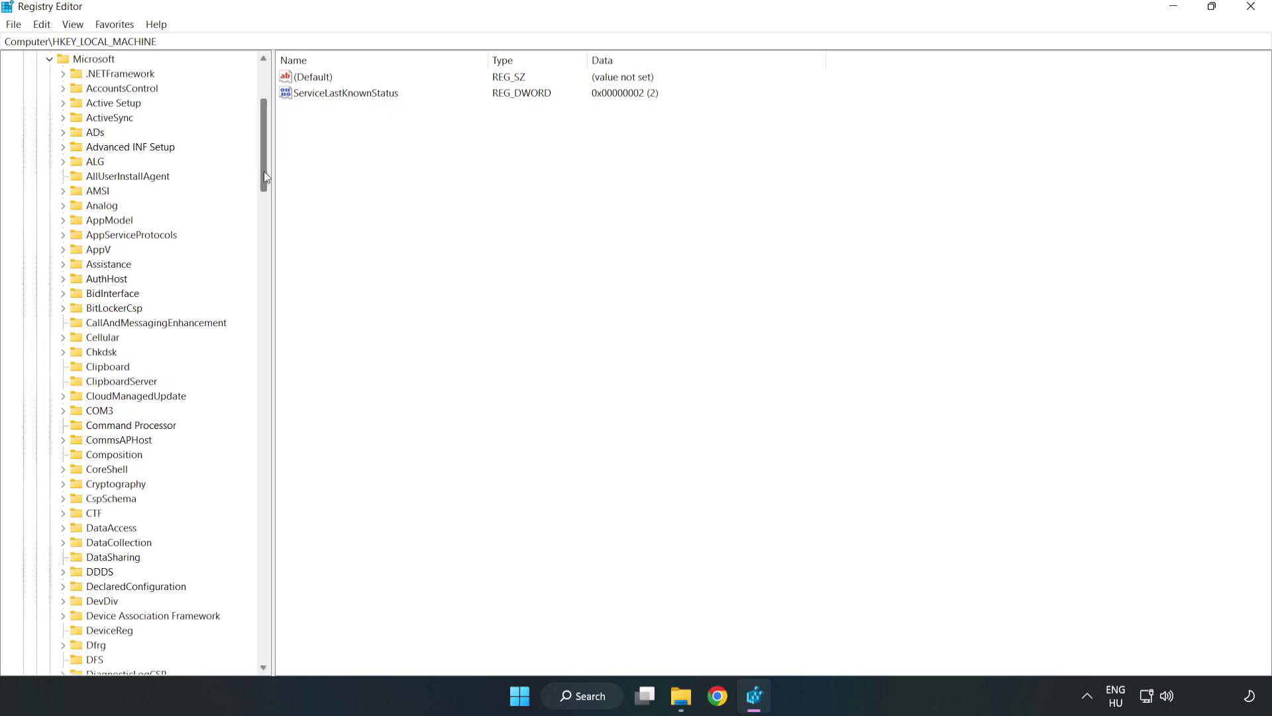
{"action": "left_click_drag", "start_coordinate": [263, 171], "coordinate": [287, 471]}
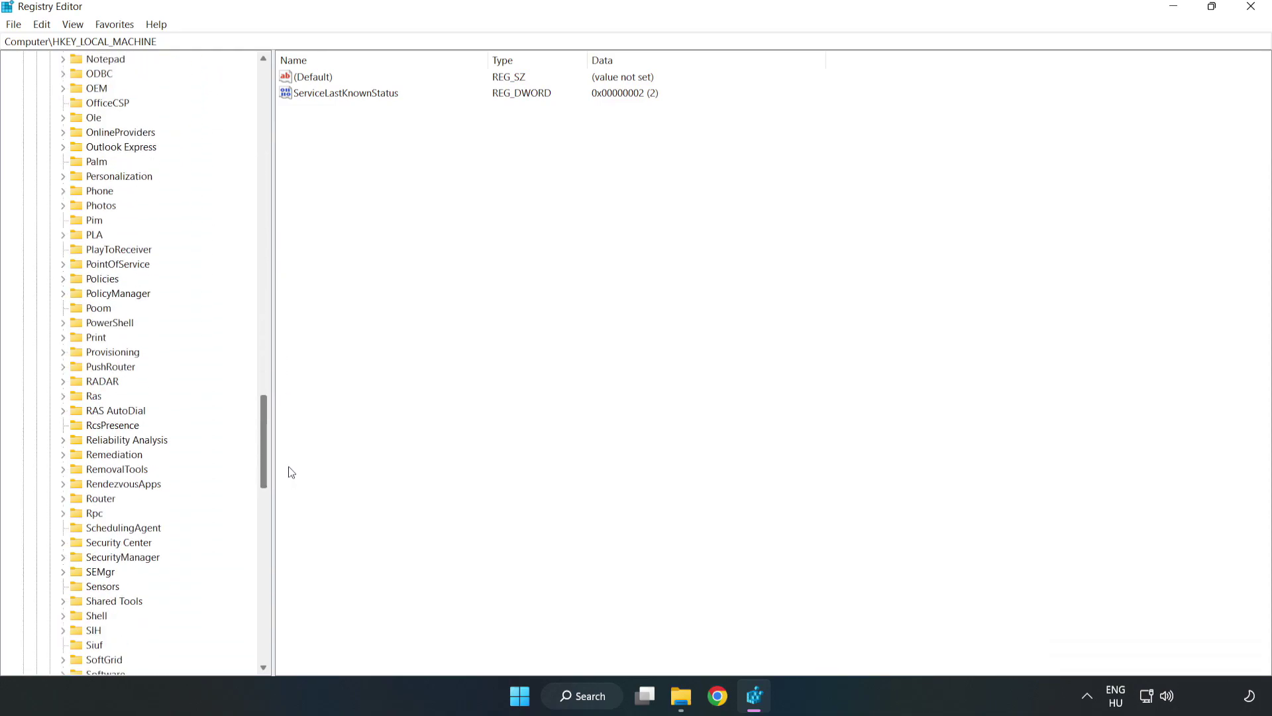
{"action": "left_click", "coordinate": [63, 293]}
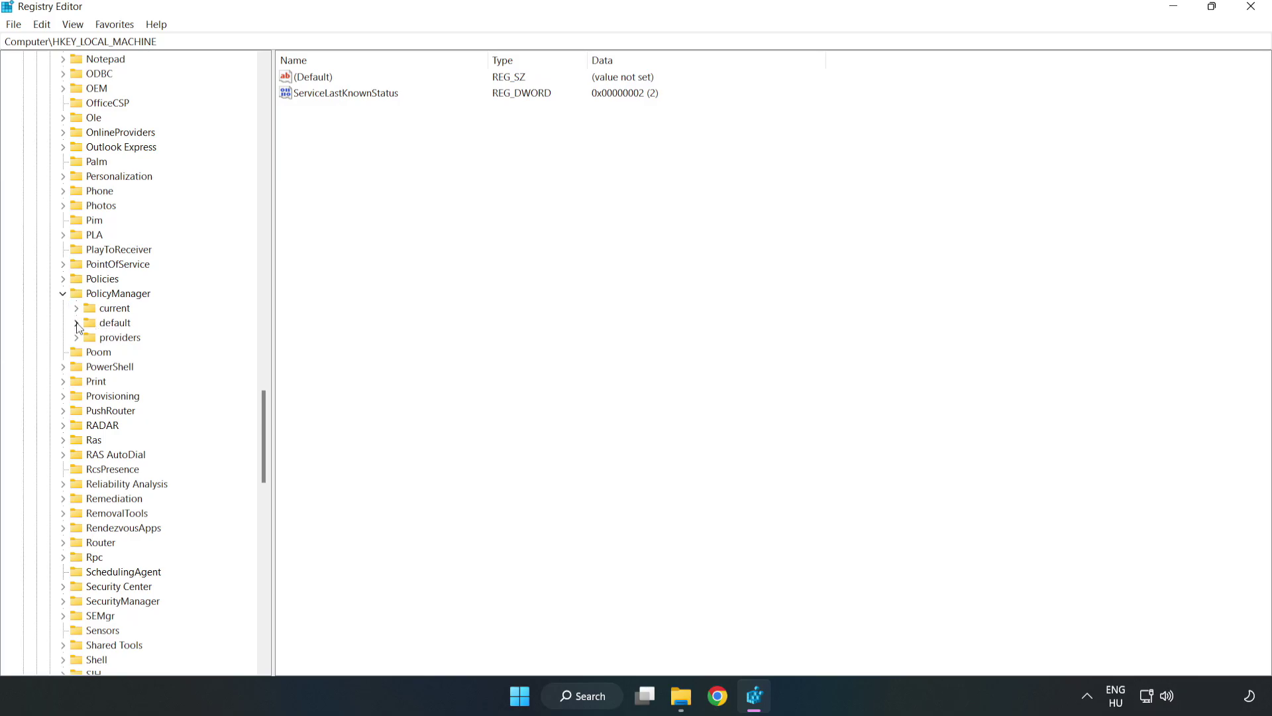
{"action": "left_click", "coordinate": [76, 323]}
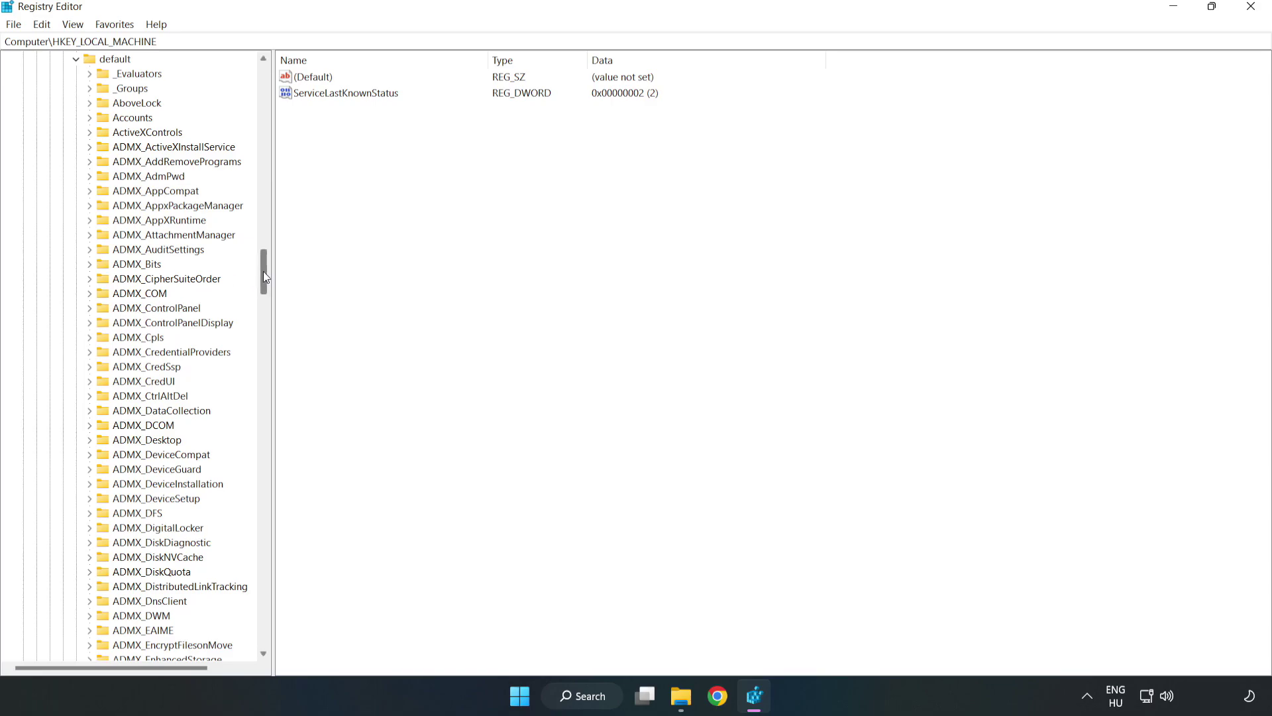
{"action": "left_click_drag", "start_coordinate": [263, 272], "coordinate": [259, 425]}
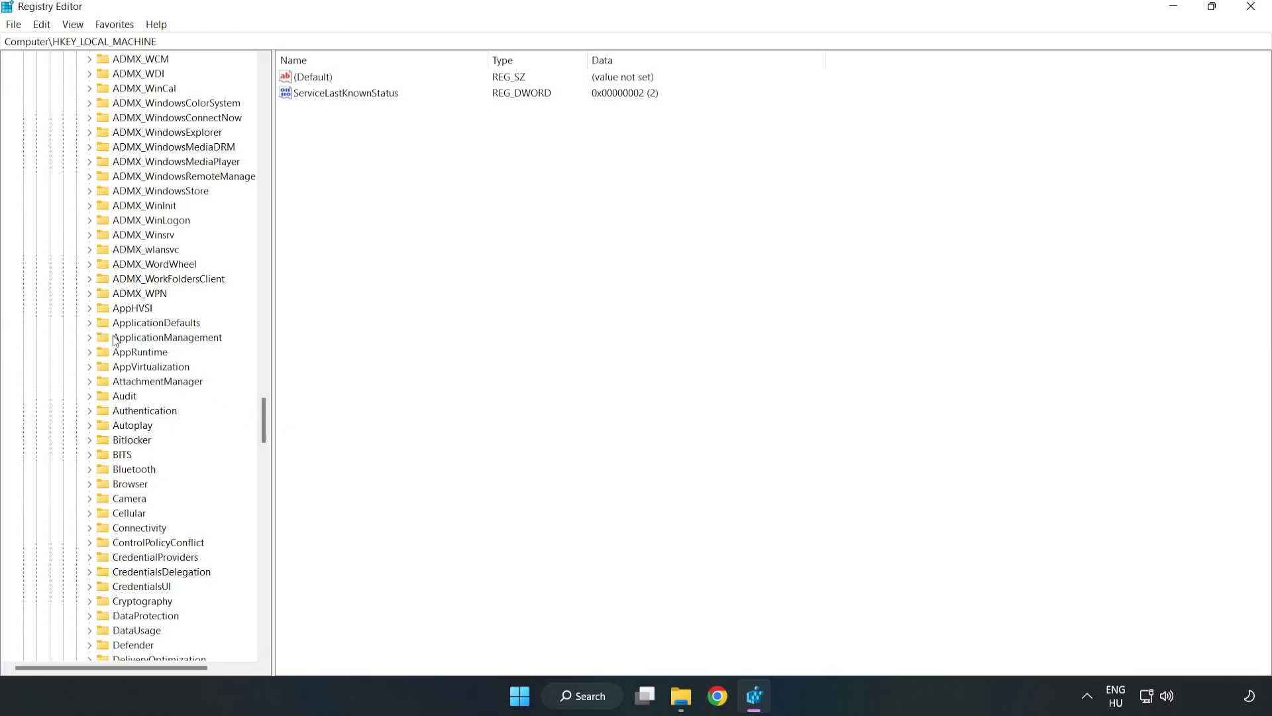
{"action": "left_click", "coordinate": [91, 337]}
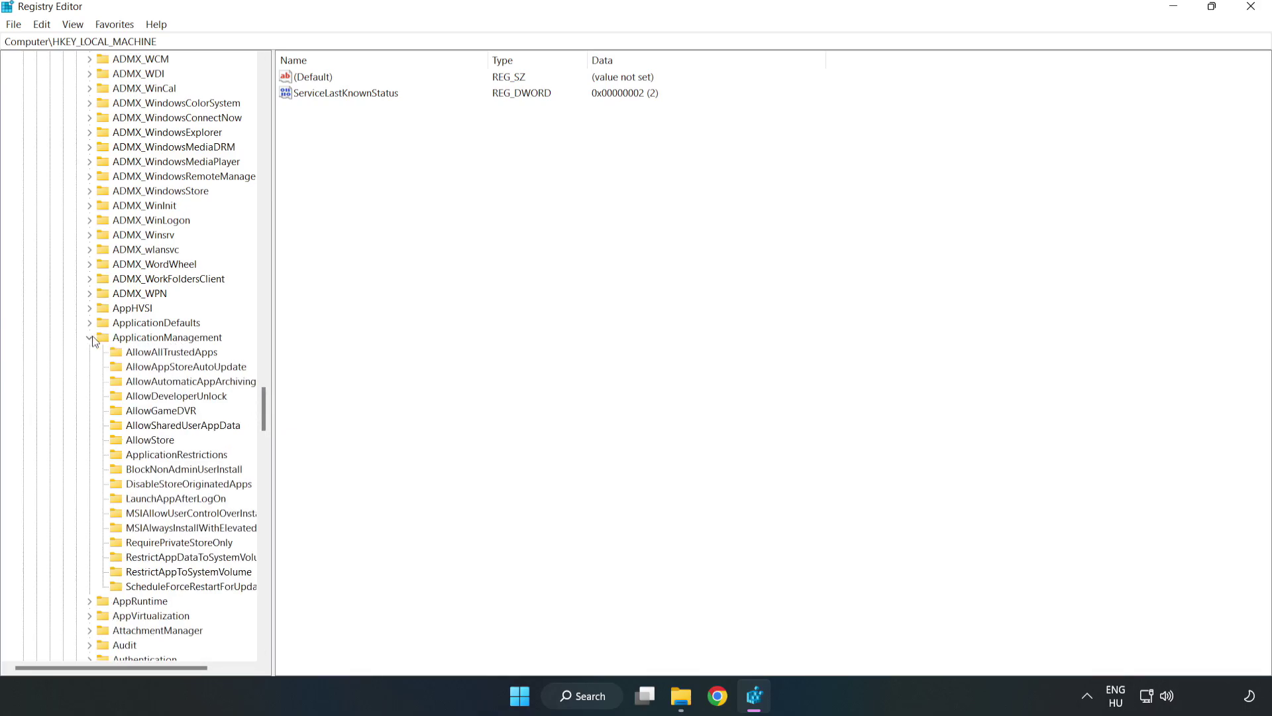
{"action": "left_click", "coordinate": [149, 412]}
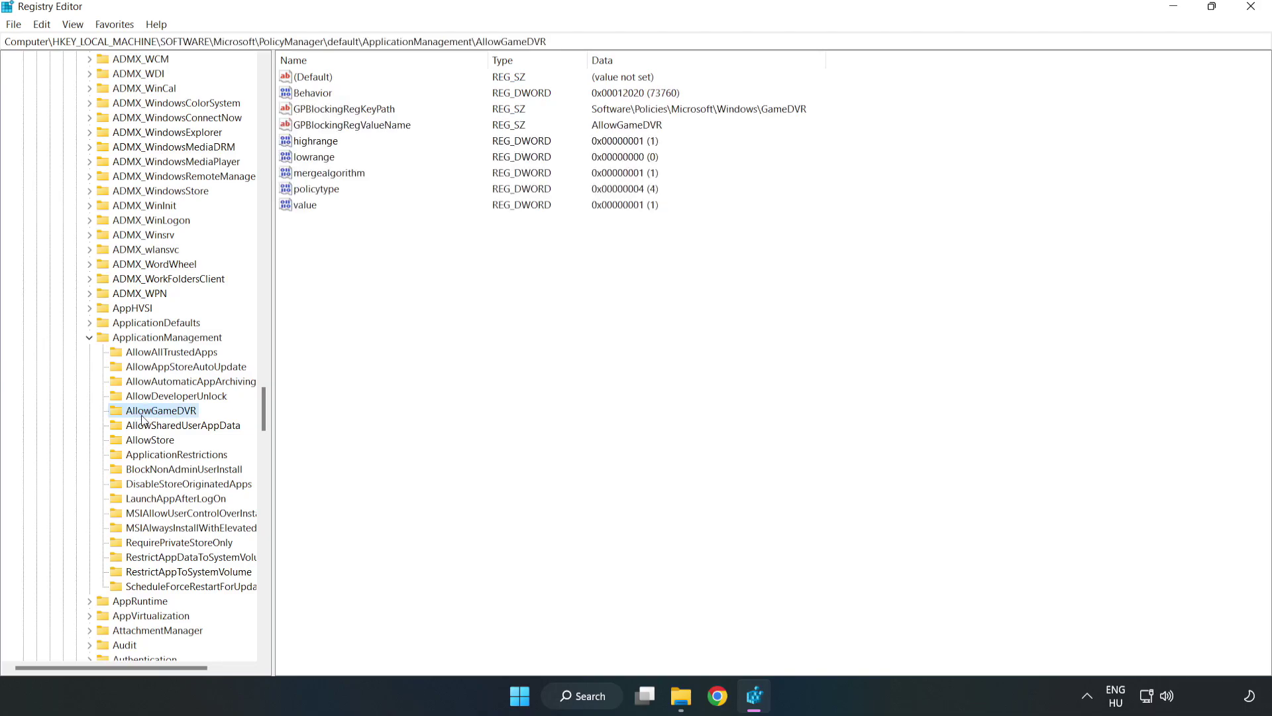
Change the AllowGameDVR value data from 1 to 0, then close Registry Editor
{"action": "left_click", "coordinate": [298, 207]}
{"action": "right_click", "coordinate": [322, 210]}
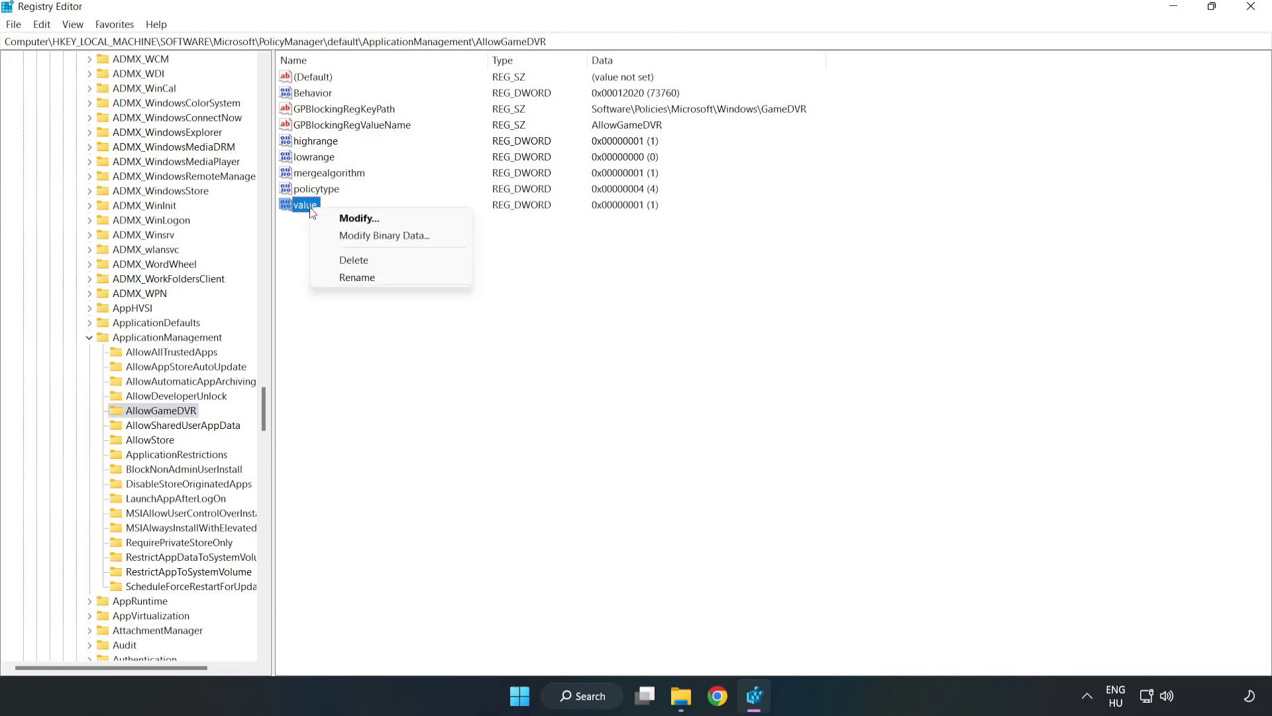
{"action": "left_click", "coordinate": [364, 218]}
{"action": "left_click_drag", "start_coordinate": [230, 86], "coordinate": [649, 264]}
{"action": "left_click", "coordinate": [509, 341]}
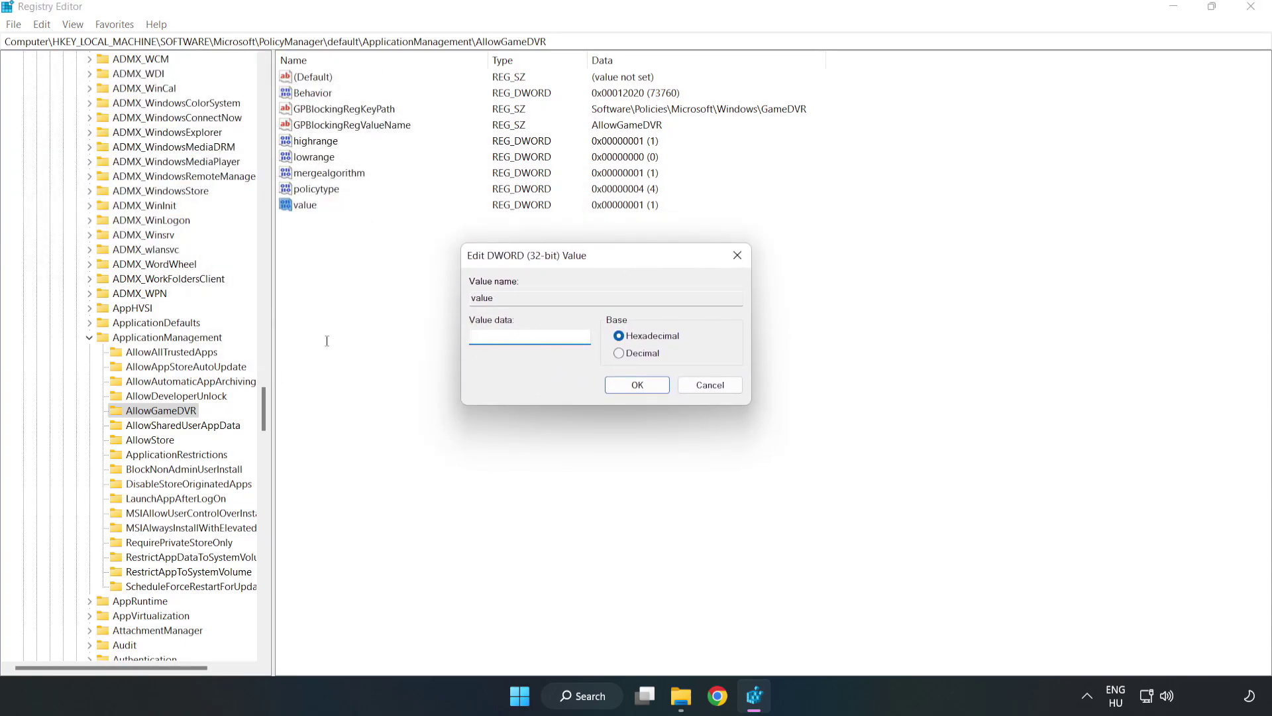
{"action": "type", "text": "0"}
{"action": "left_click", "coordinate": [639, 386]}
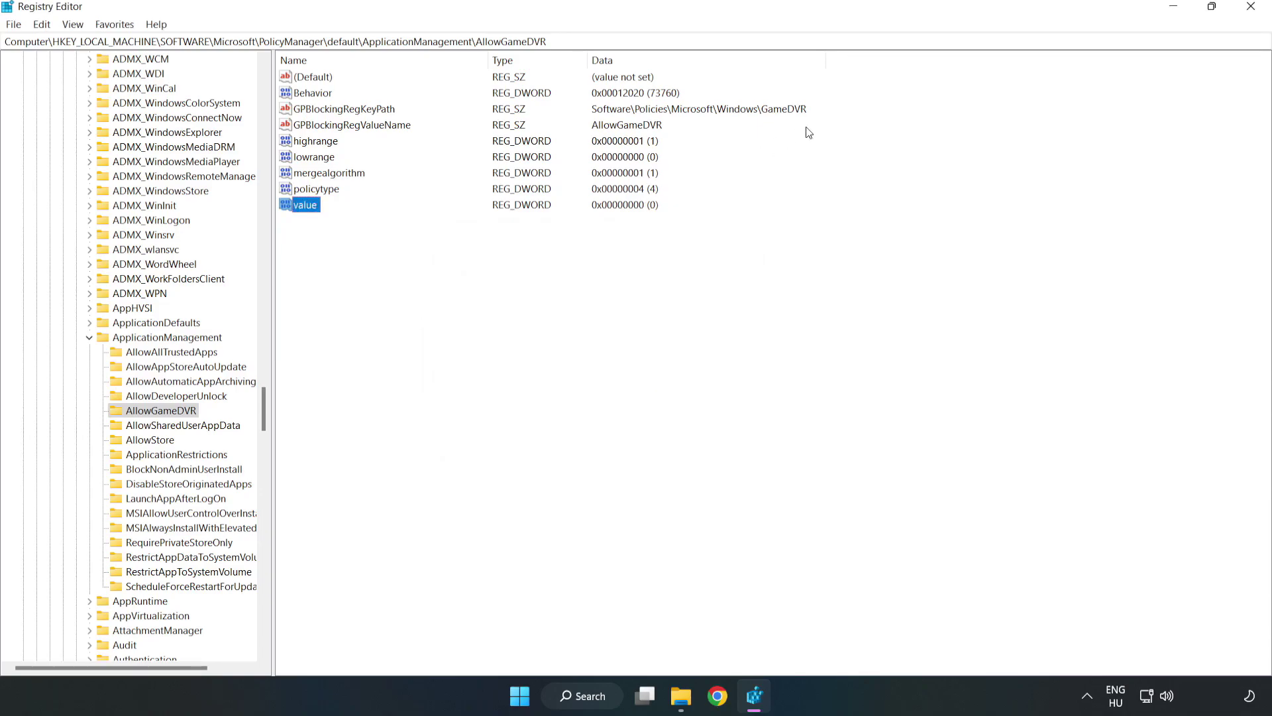
{"action": "left_click", "coordinate": [1251, 14]}
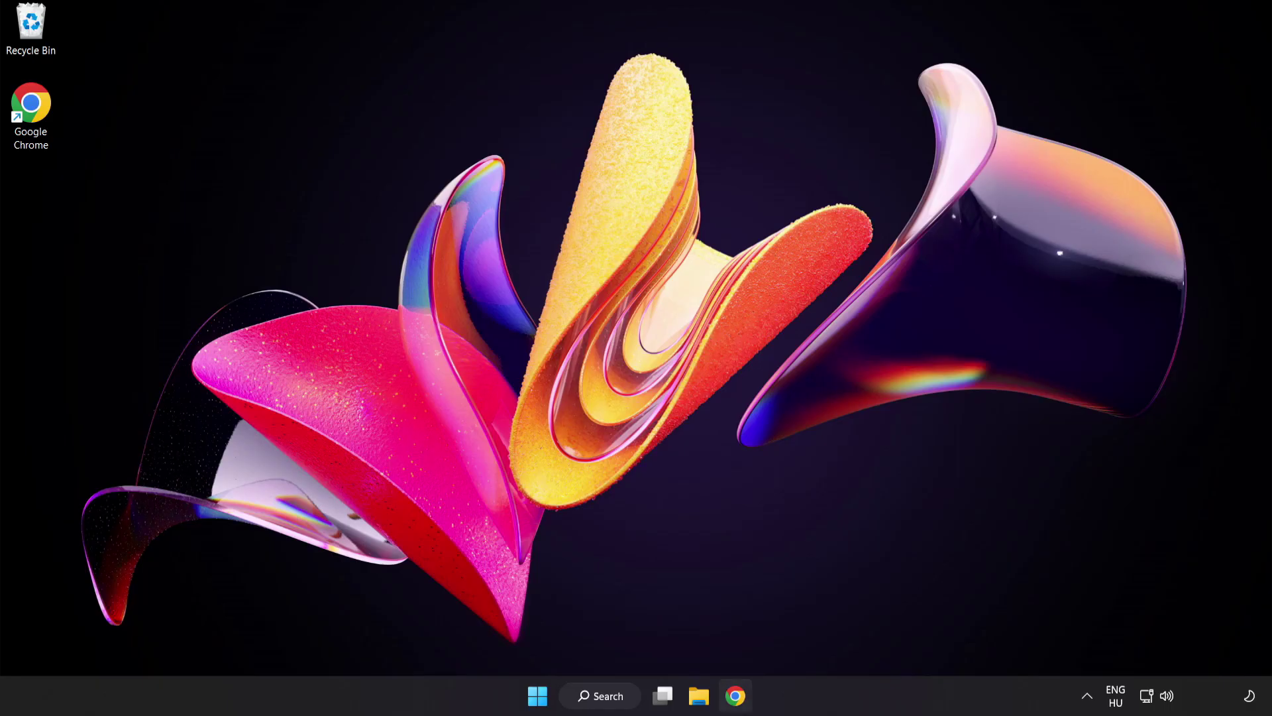
Download dxwebsetup.exe from the DirectX End-User Runtime page in Chrome and run it
{"action": "left_click", "coordinate": [735, 704]}
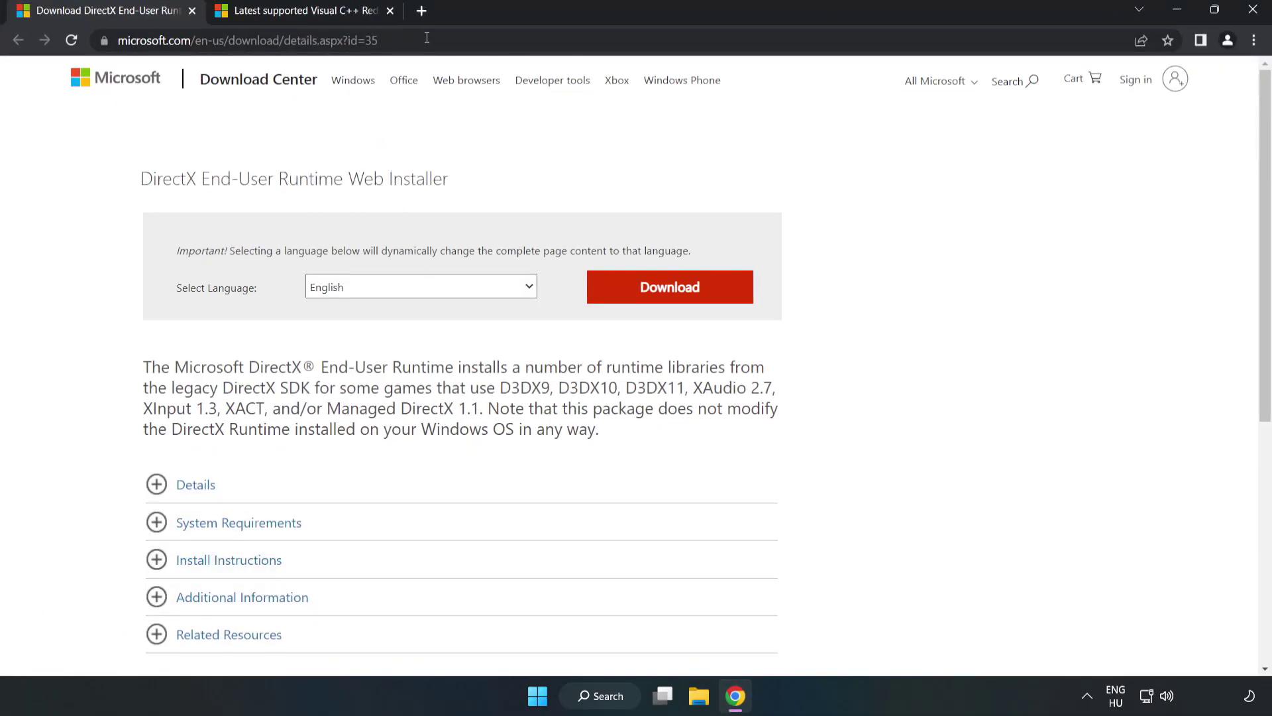
{"action": "left_click", "coordinate": [166, 41]}
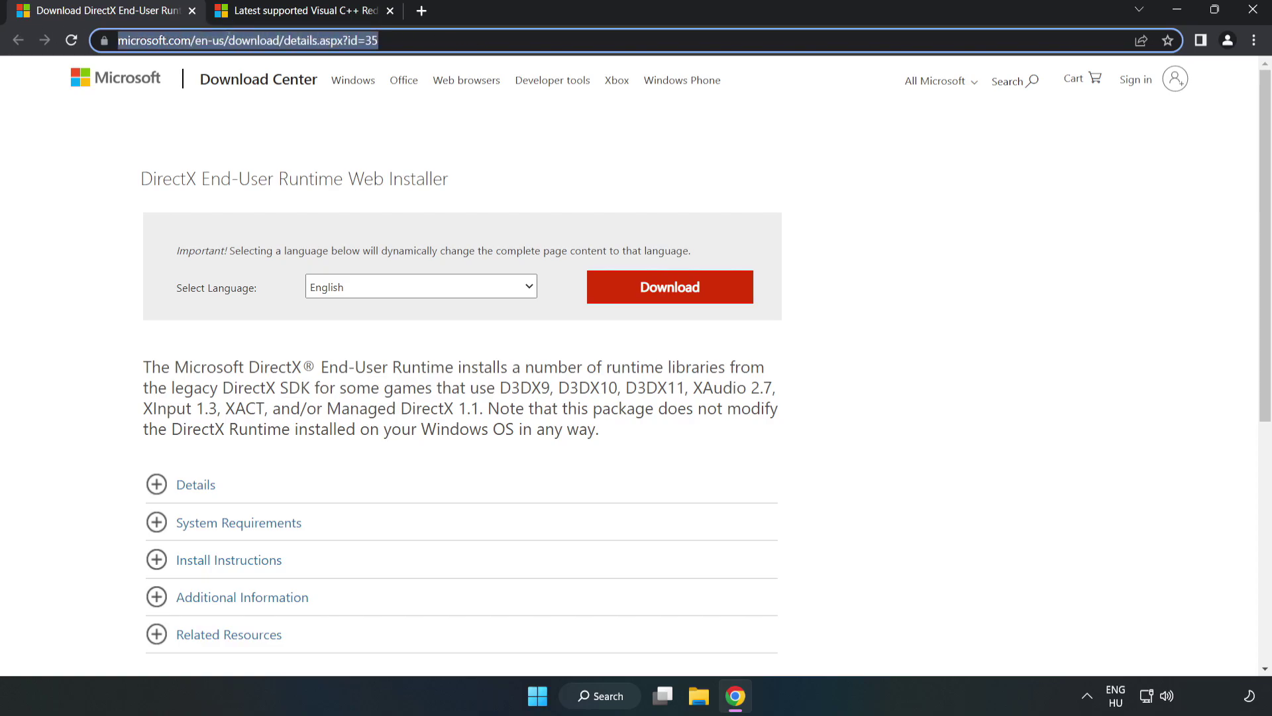
{"action": "left_click", "coordinate": [517, 157]}
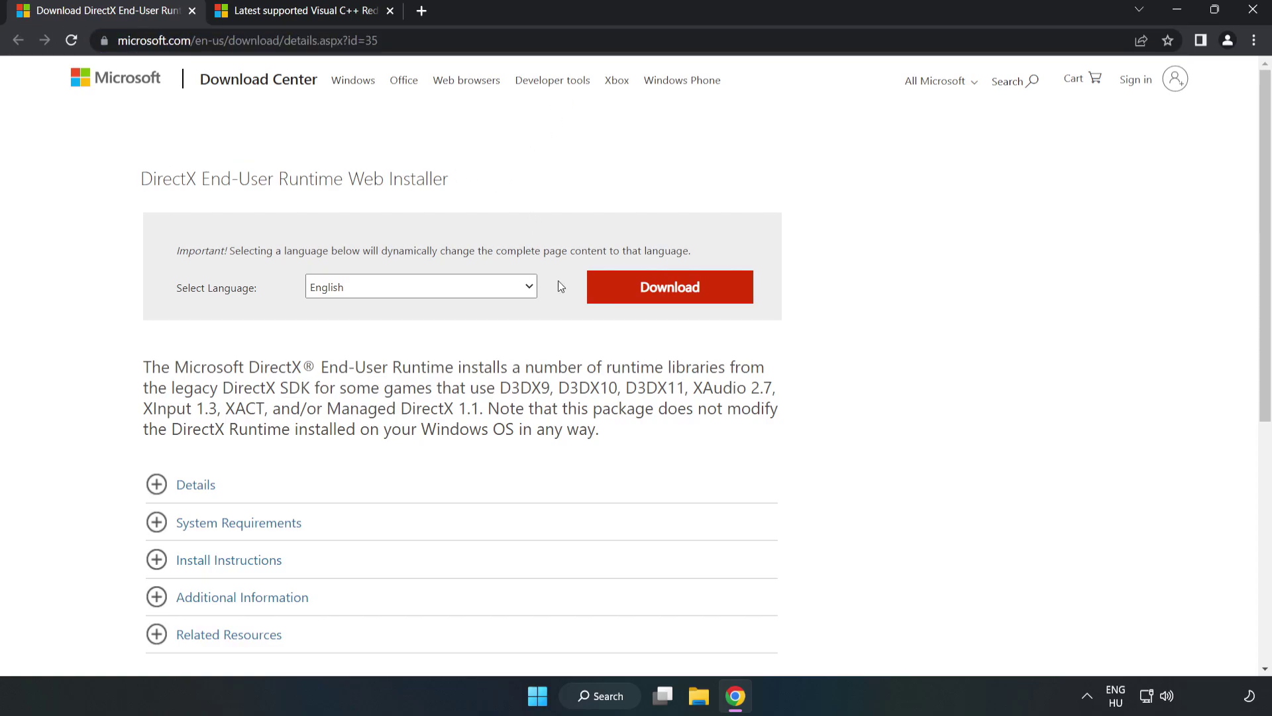
{"action": "left_click", "coordinate": [679, 302]}
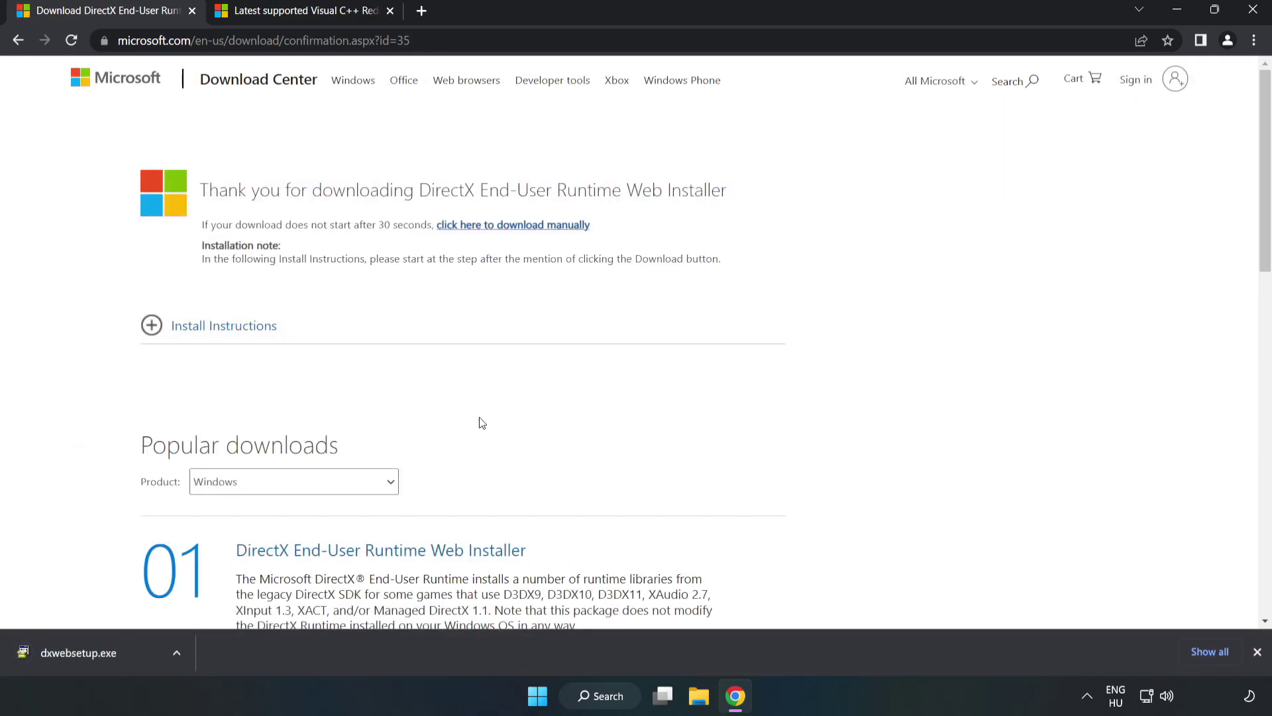
{"action": "left_click", "coordinate": [129, 656]}
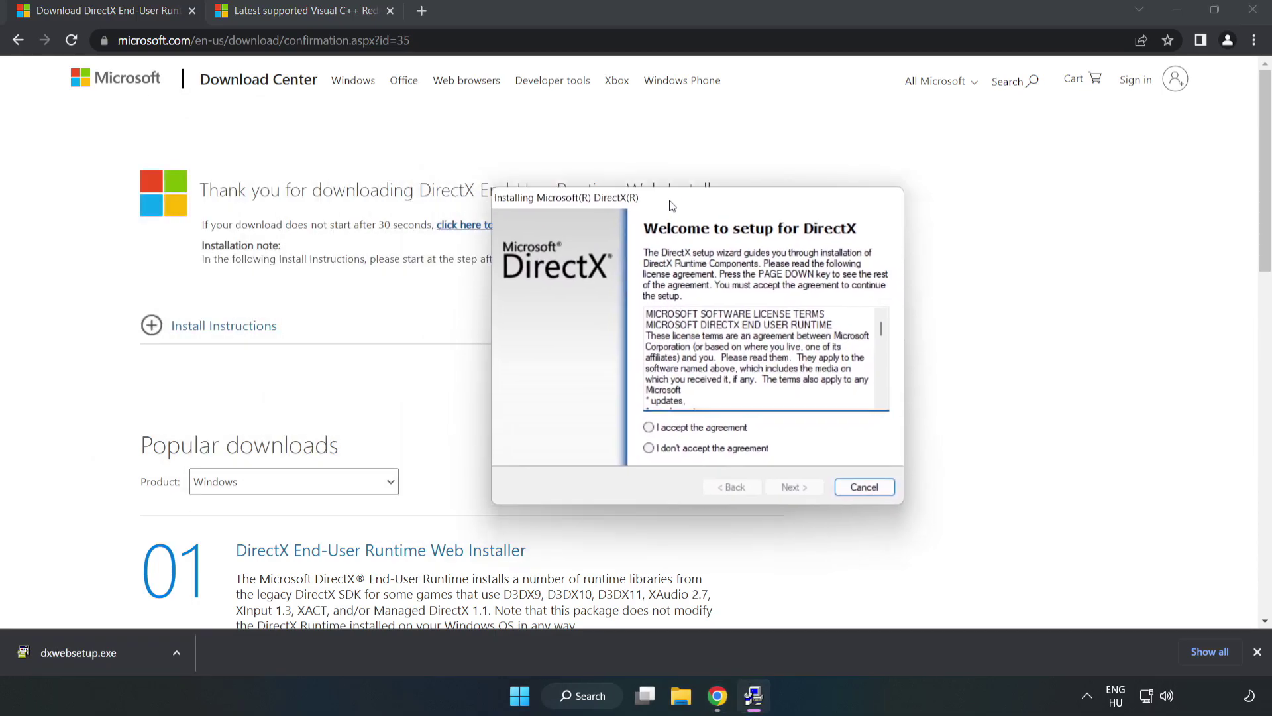
Accept the DirectX licence, decline the Bing Bar, and run setup through to Finish
{"action": "left_click_drag", "start_coordinate": [819, 310], "coordinate": [819, 375]}
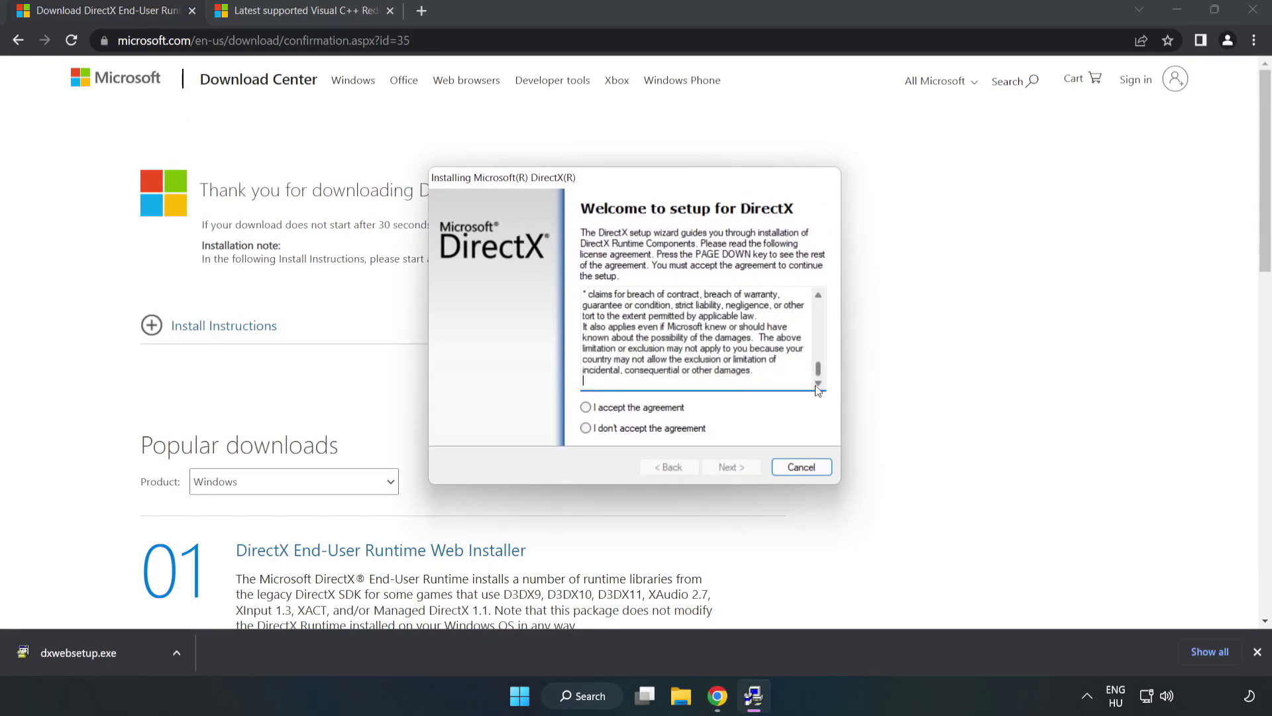
{"action": "left_click", "coordinate": [585, 408]}
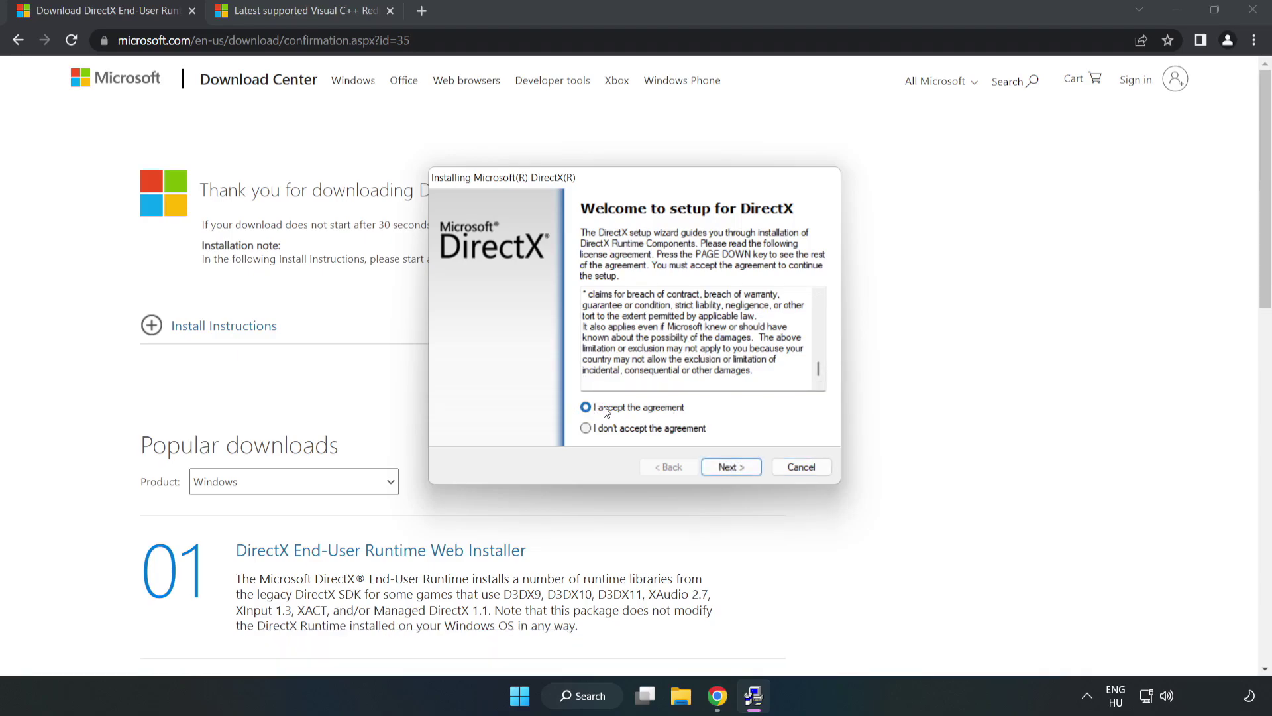
{"action": "left_click", "coordinate": [737, 468]}
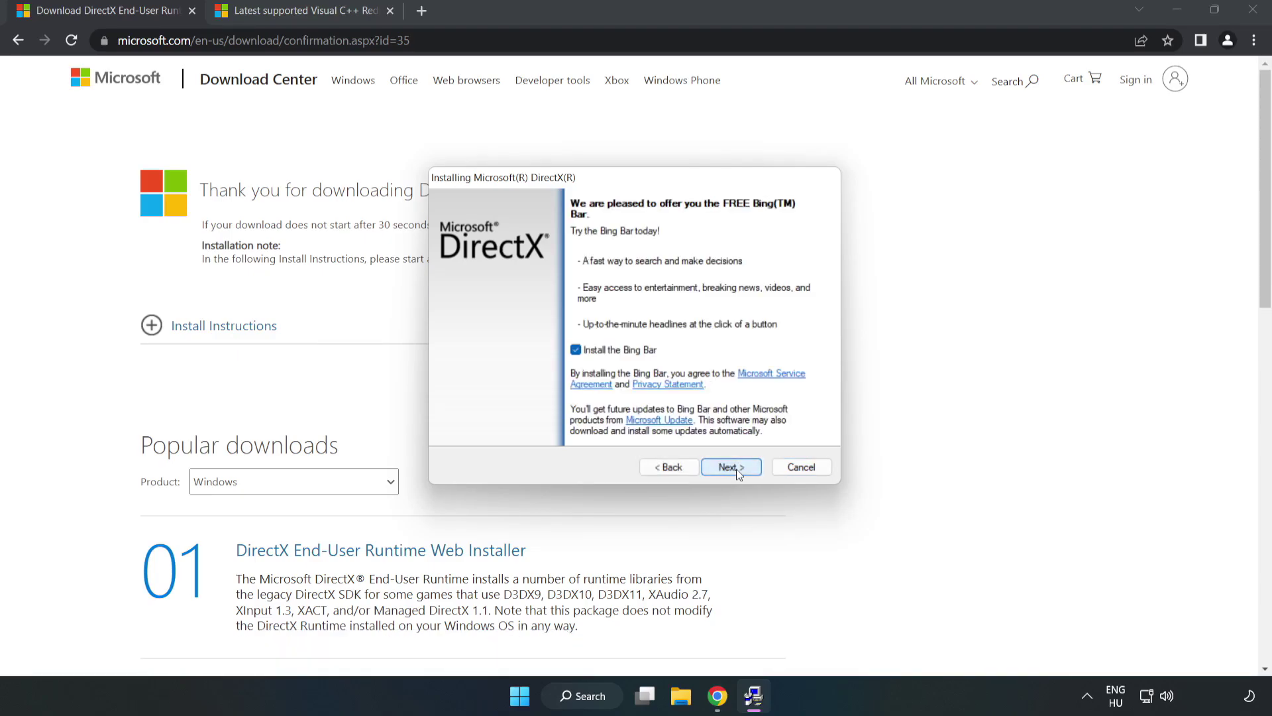
{"action": "left_click", "coordinate": [575, 350]}
{"action": "left_click", "coordinate": [734, 468]}
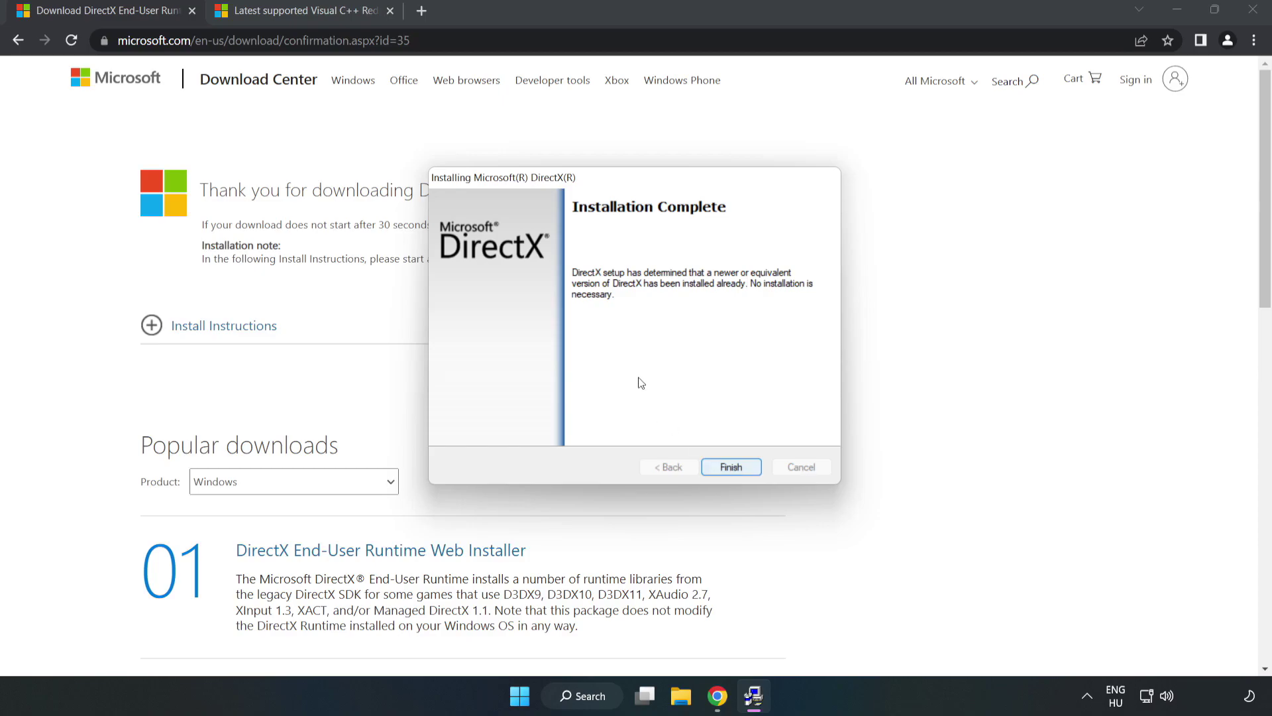
{"action": "left_click", "coordinate": [733, 467]}
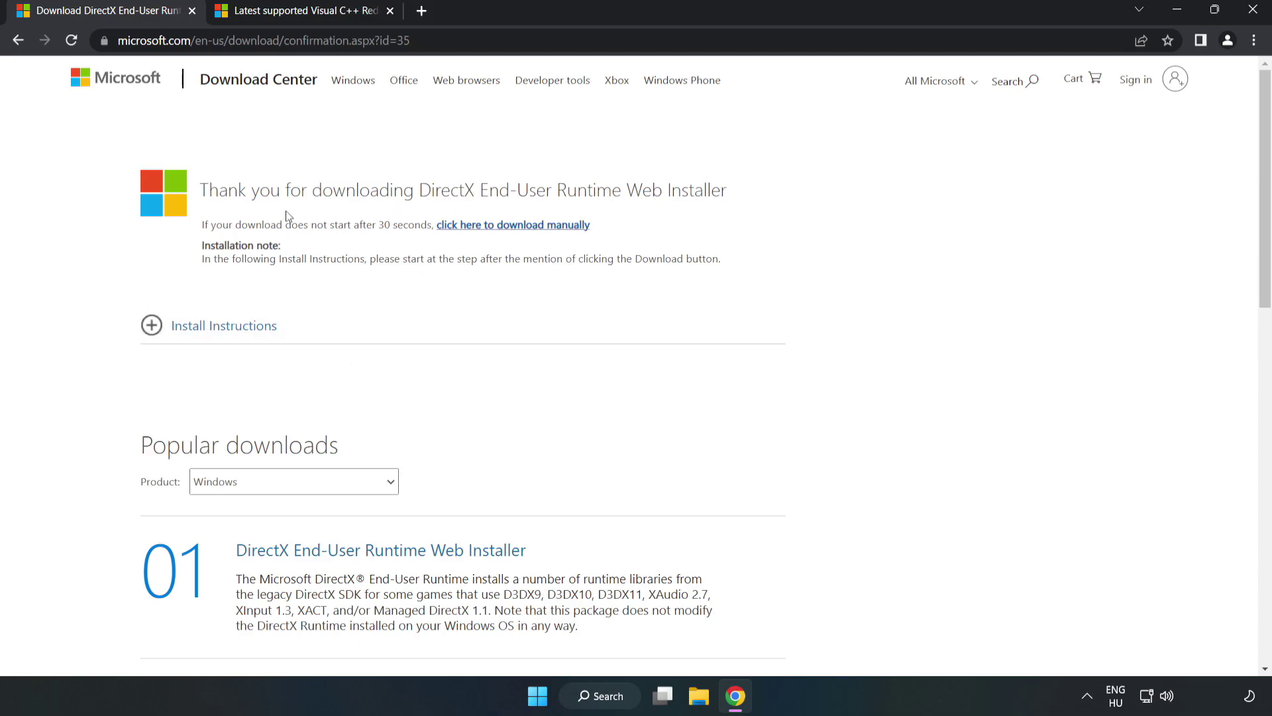
Close the DirectX tab and scroll to the Visual C++ Redistributable download table
{"action": "left_click", "coordinate": [192, 11]}
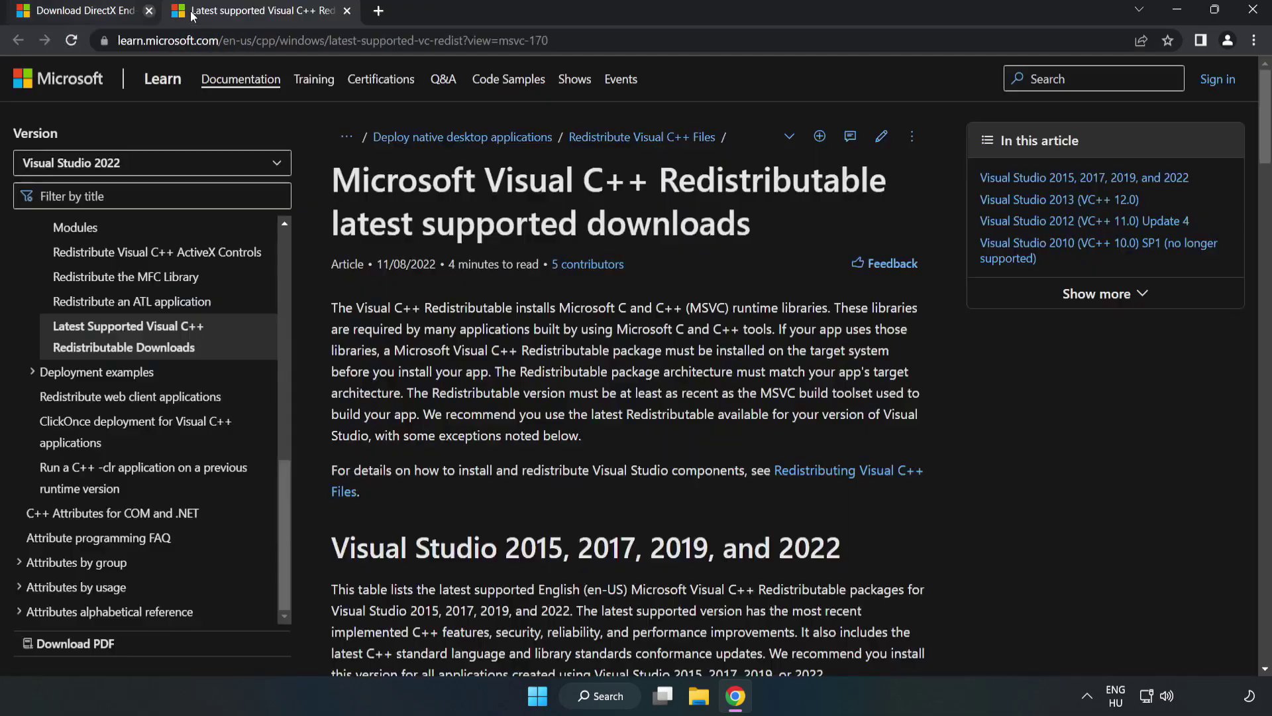
{"action": "double_click", "coordinate": [538, 40]}
{"action": "left_click", "coordinate": [652, 219]}
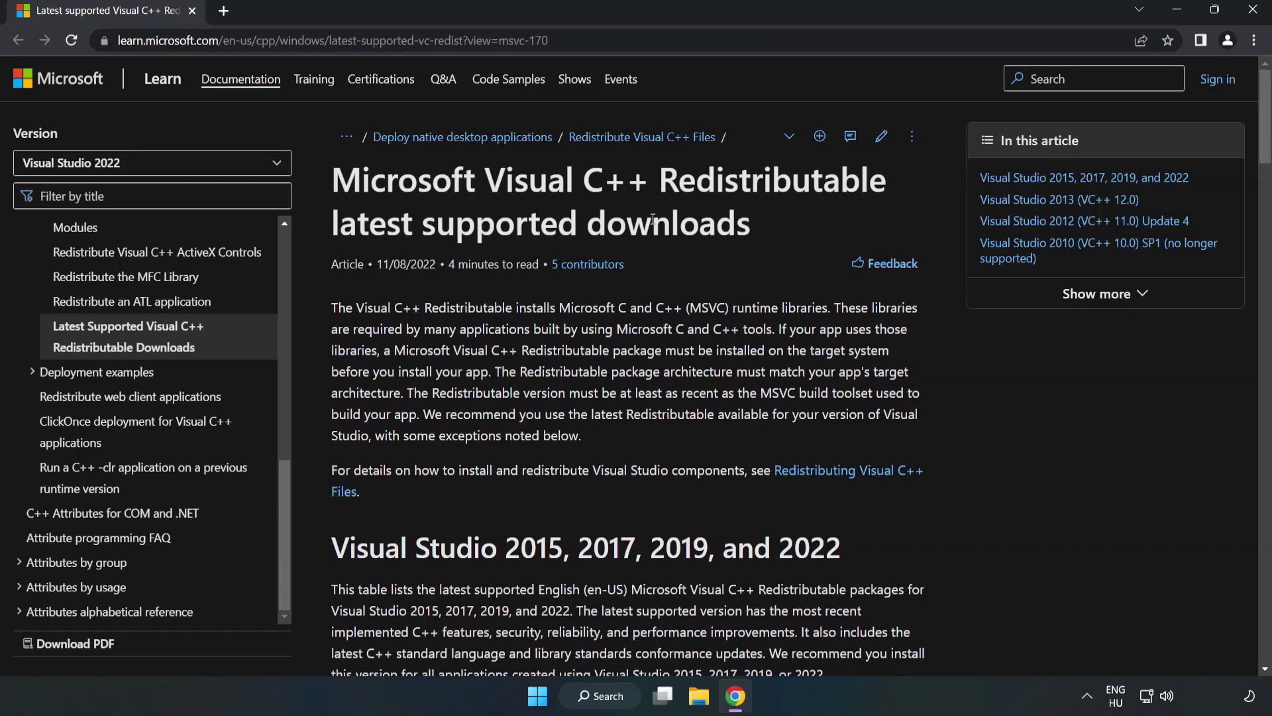
{"action": "left_click_drag", "start_coordinate": [1266, 143], "coordinate": [1266, 204]}
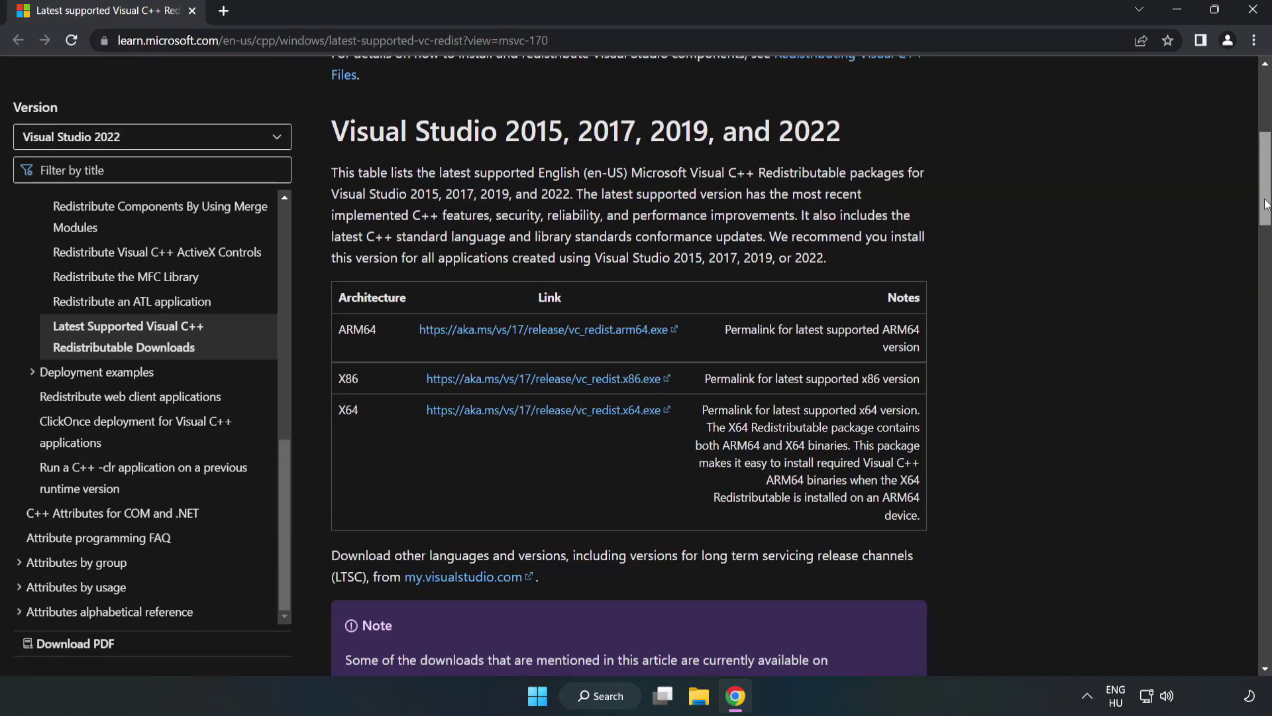
Download the ARM64, x86 and x64 installers, allowing multiple downloads, and run VC_redist.arm64.exe
{"action": "left_click", "coordinate": [549, 334]}
{"action": "left_click", "coordinate": [547, 336]}
{"action": "left_click", "coordinate": [560, 379]}
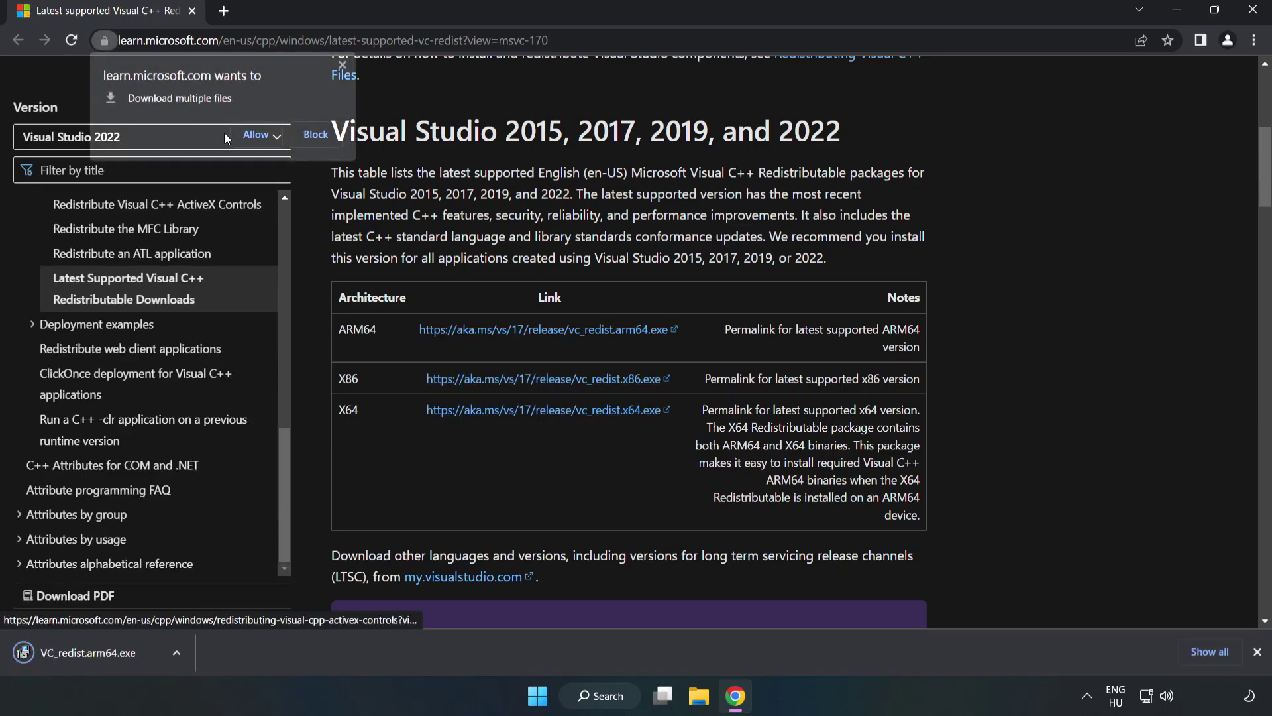
{"action": "left_click", "coordinate": [258, 134]}
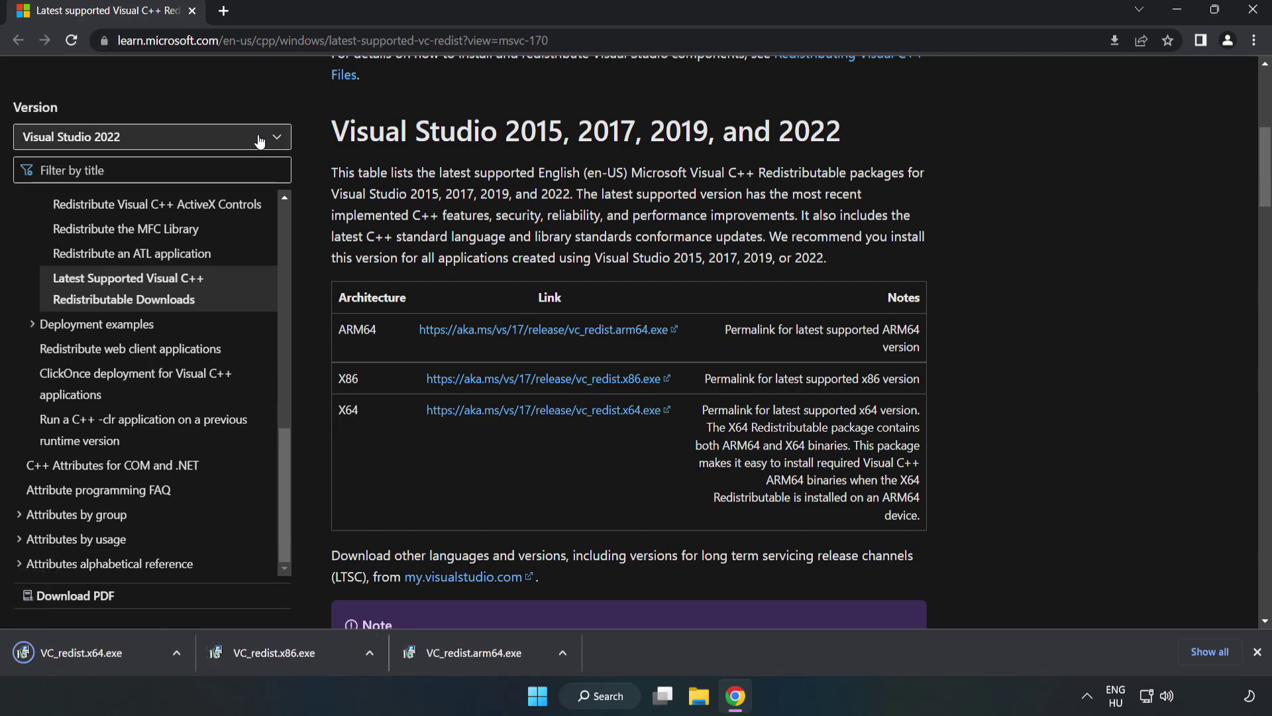
{"action": "left_click", "coordinate": [487, 658]}
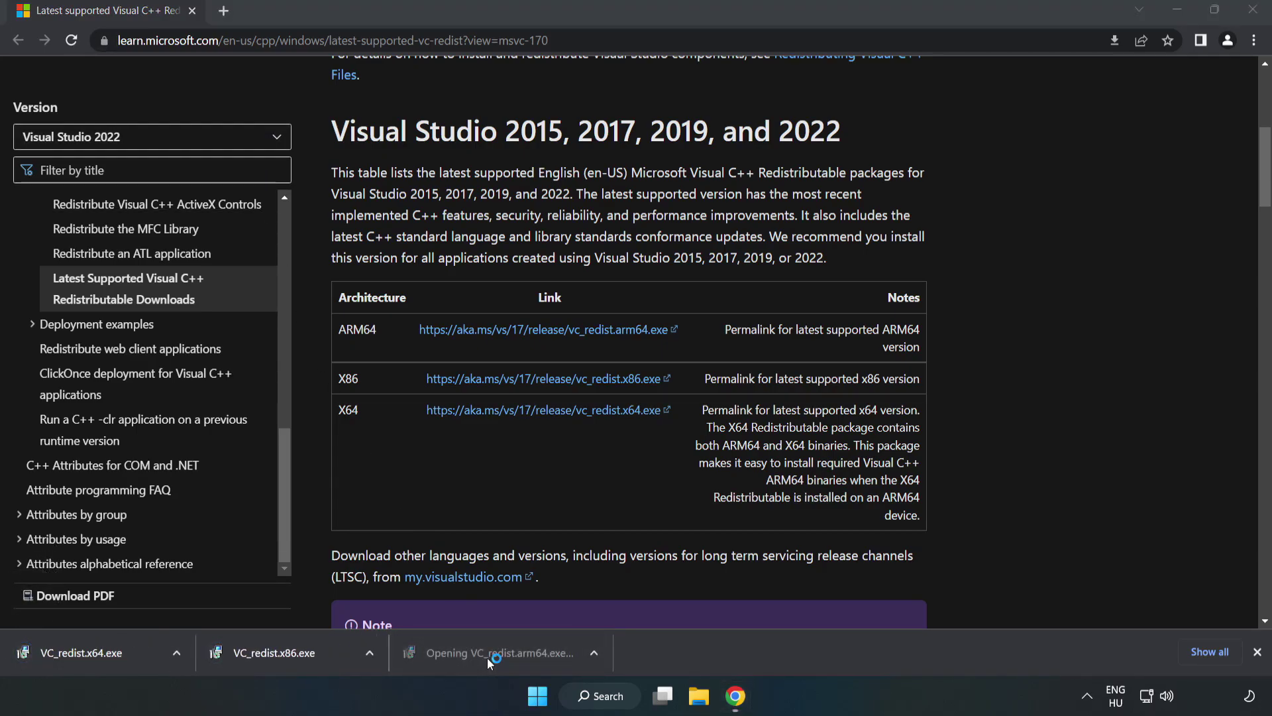
Accept the licence and attempt the ARM64 install, dismissing the unsupported-platform failure
{"action": "left_click_drag", "start_coordinate": [815, 328], "coordinate": [767, 417]}
{"action": "left_click", "coordinate": [560, 414]}
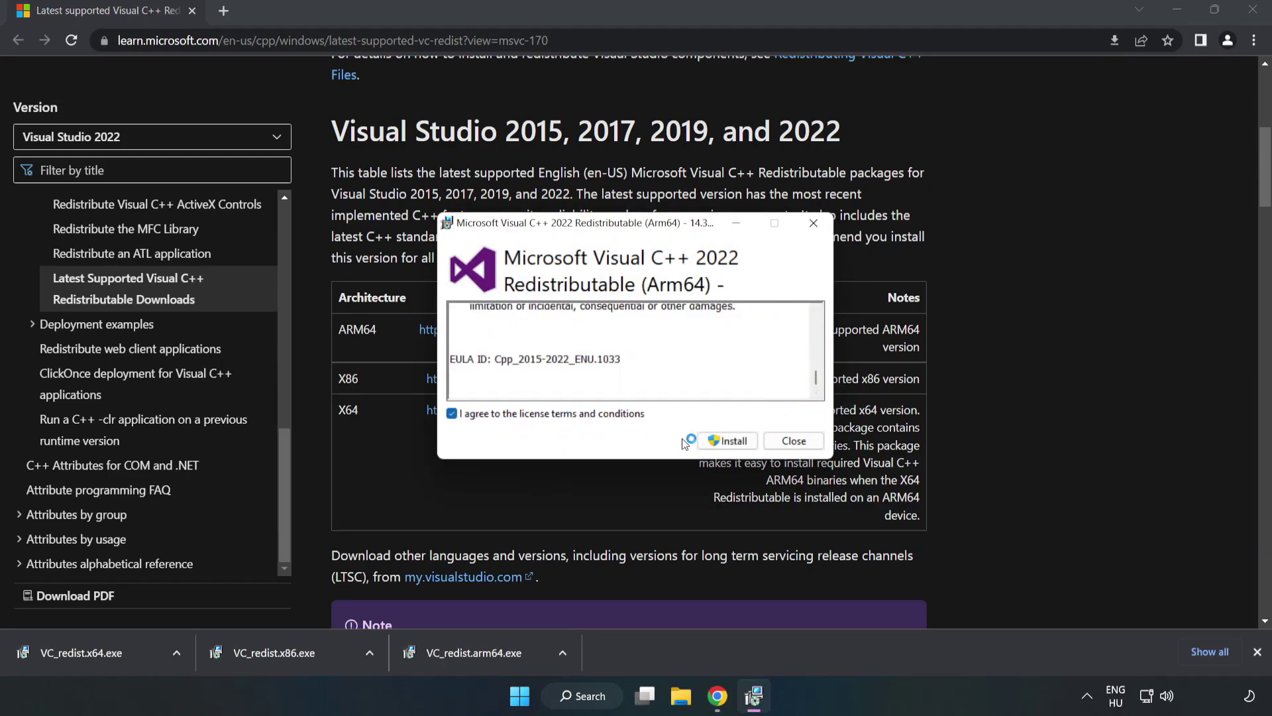
{"action": "left_click", "coordinate": [729, 448]}
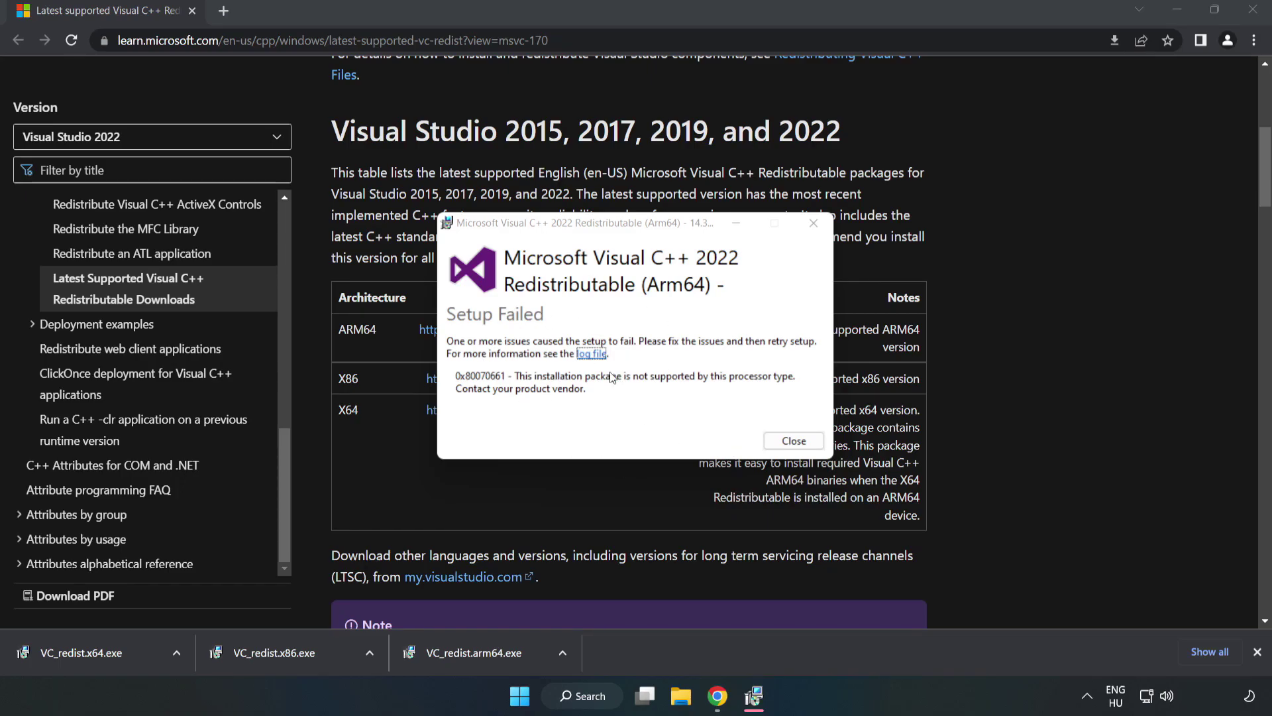
{"action": "left_click", "coordinate": [794, 440]}
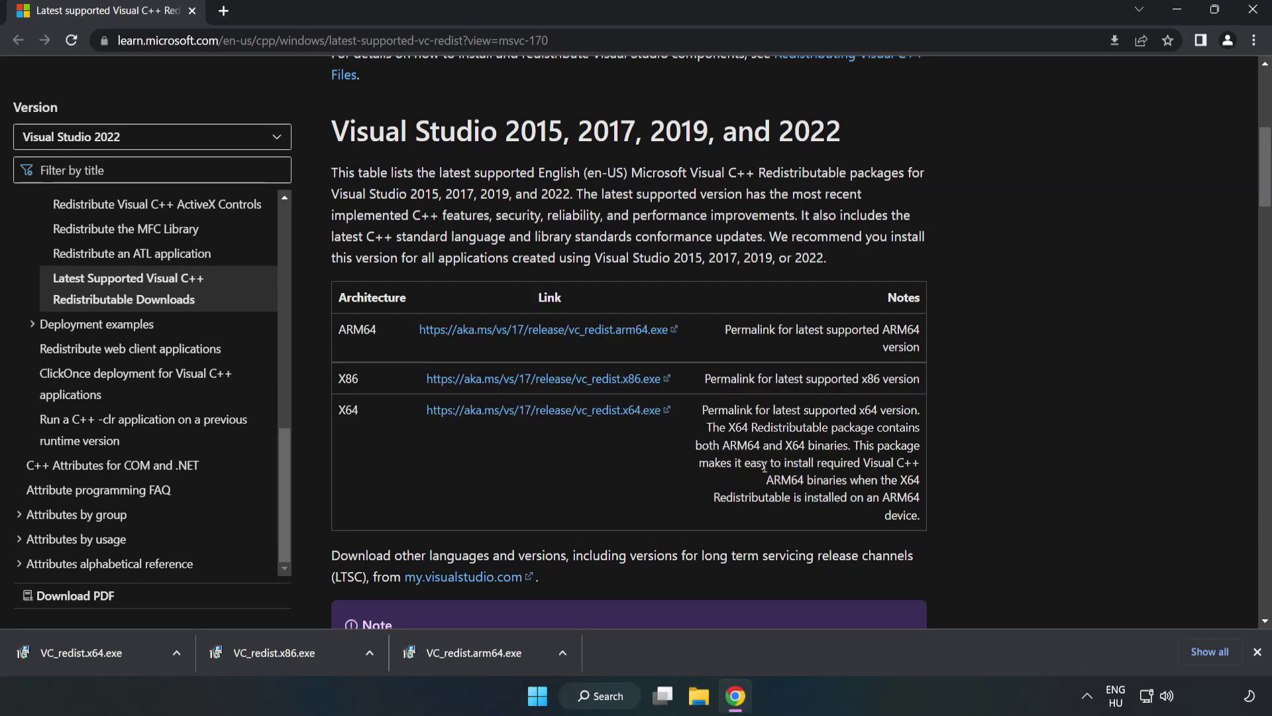
{"action": "left_click", "coordinate": [302, 652]}
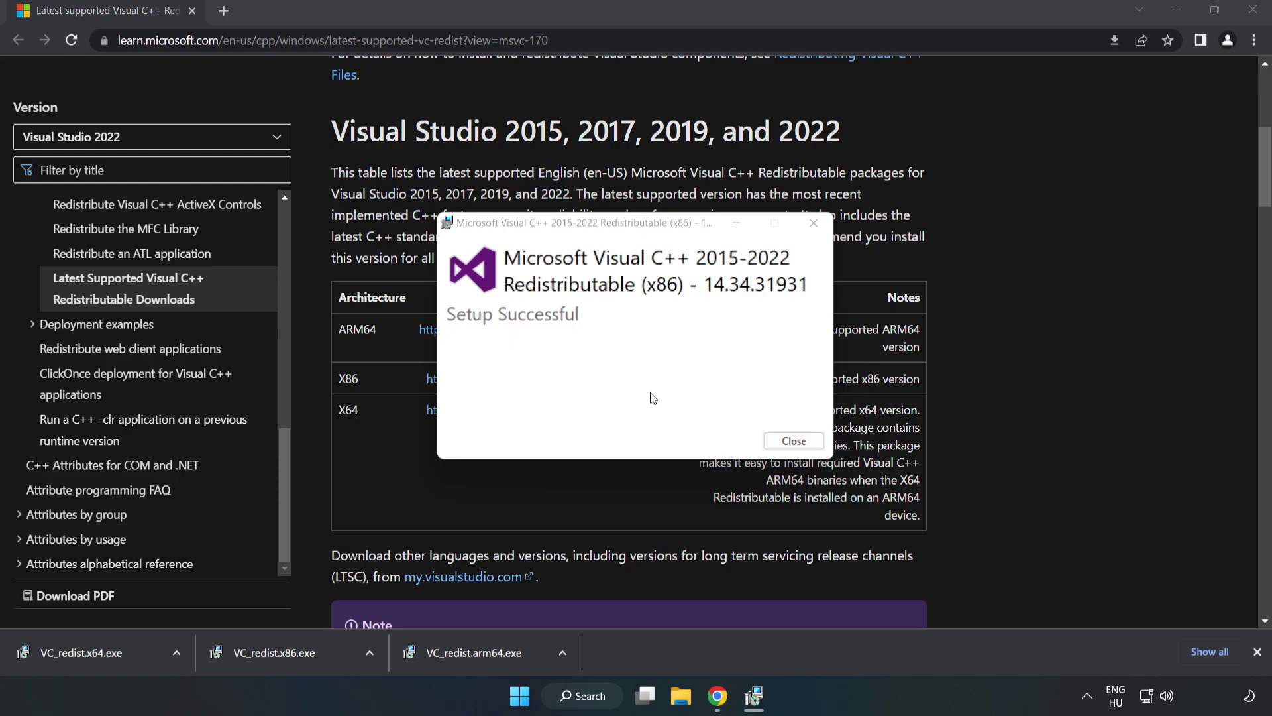
{"action": "left_click", "coordinate": [794, 441]}
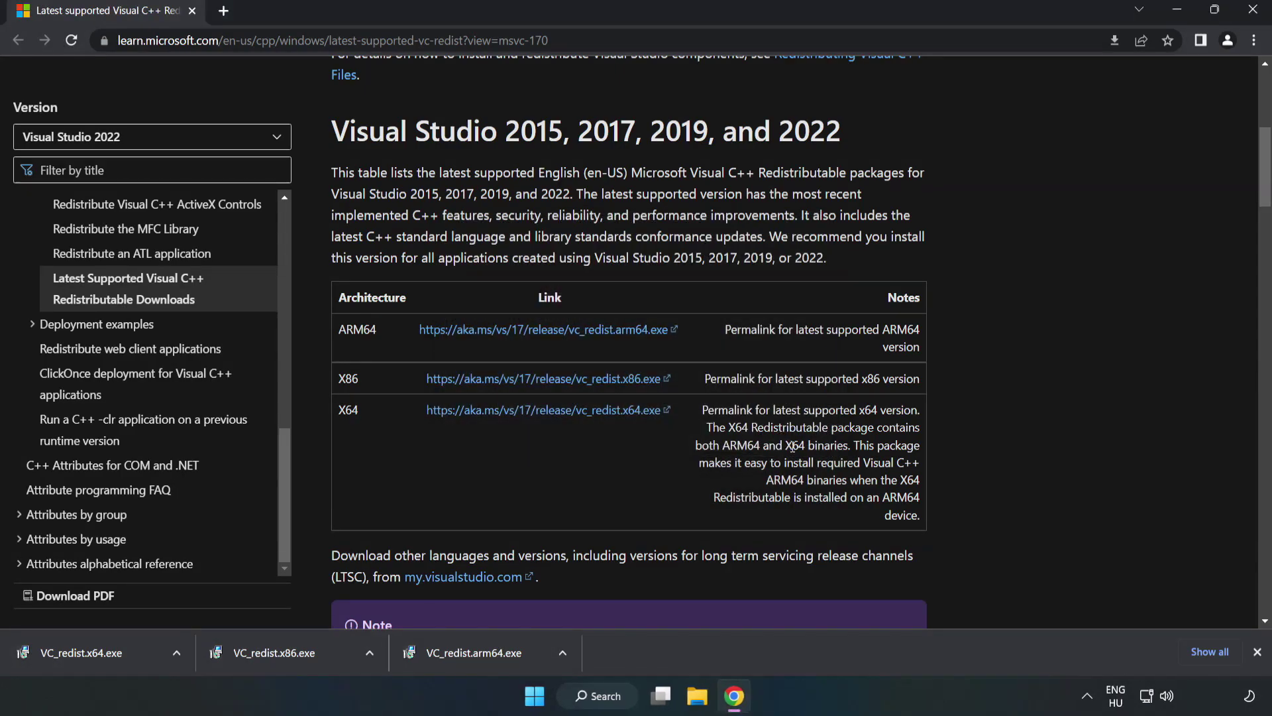
{"action": "left_click", "coordinate": [69, 651]}
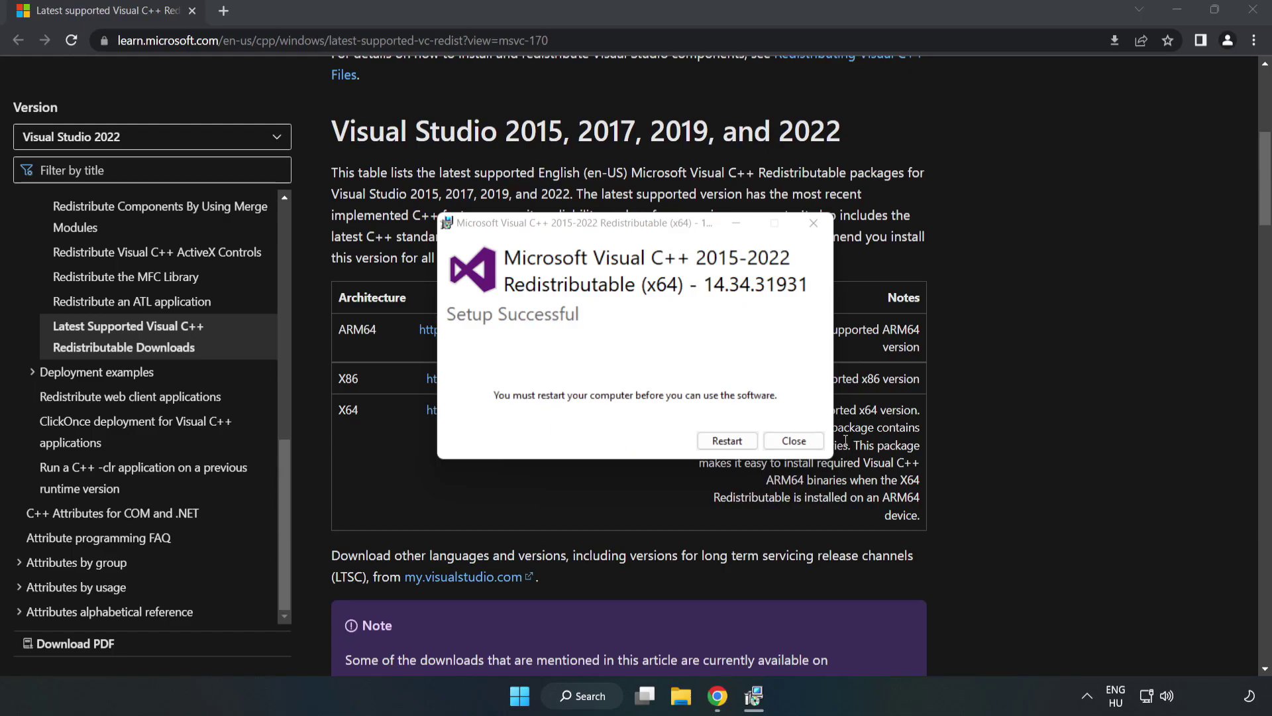
{"action": "left_click", "coordinate": [795, 442]}
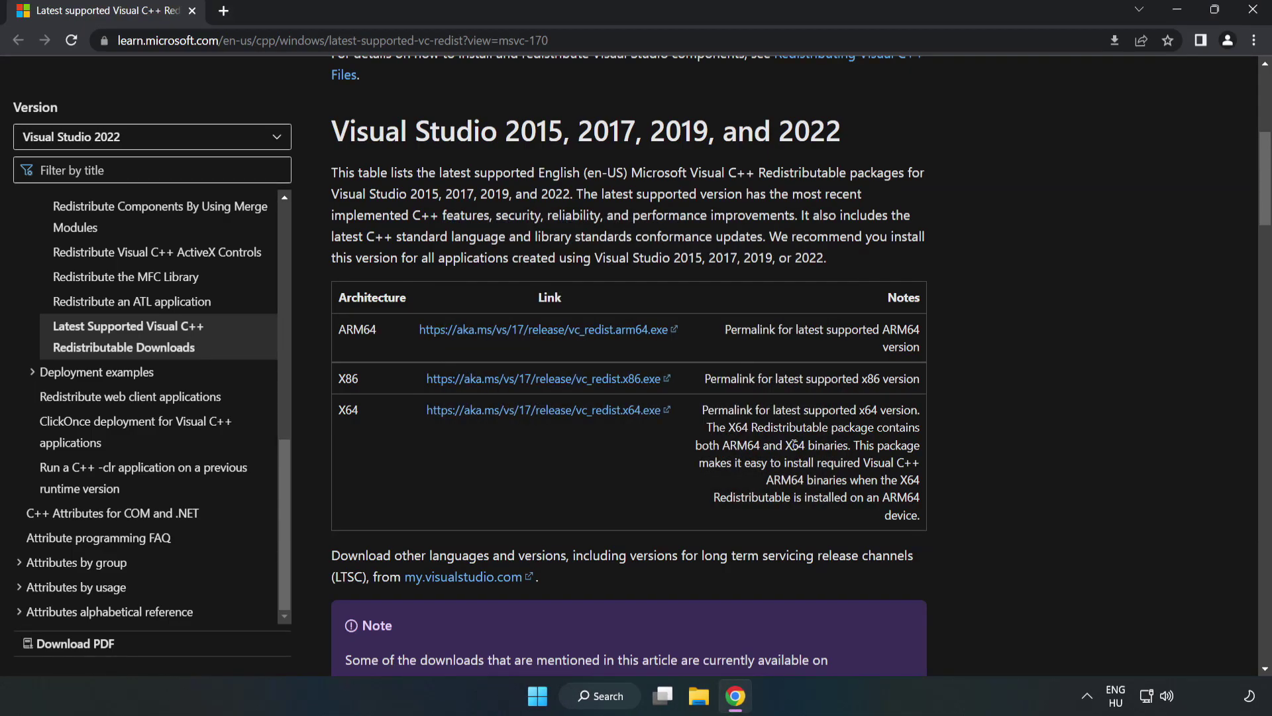
Close Chrome and show the Start menu power options: Sleep, Shut down and Restart
{"action": "left_click", "coordinate": [1255, 14]}
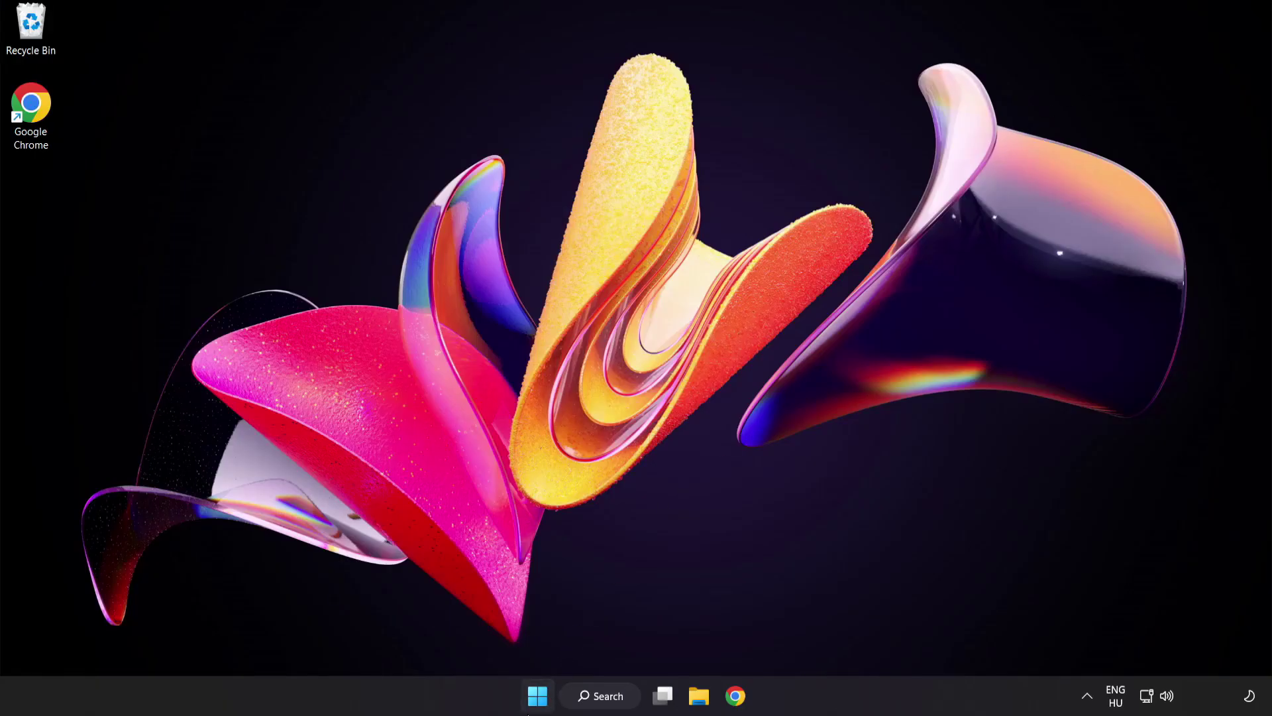
{"action": "left_click", "coordinate": [538, 696]}
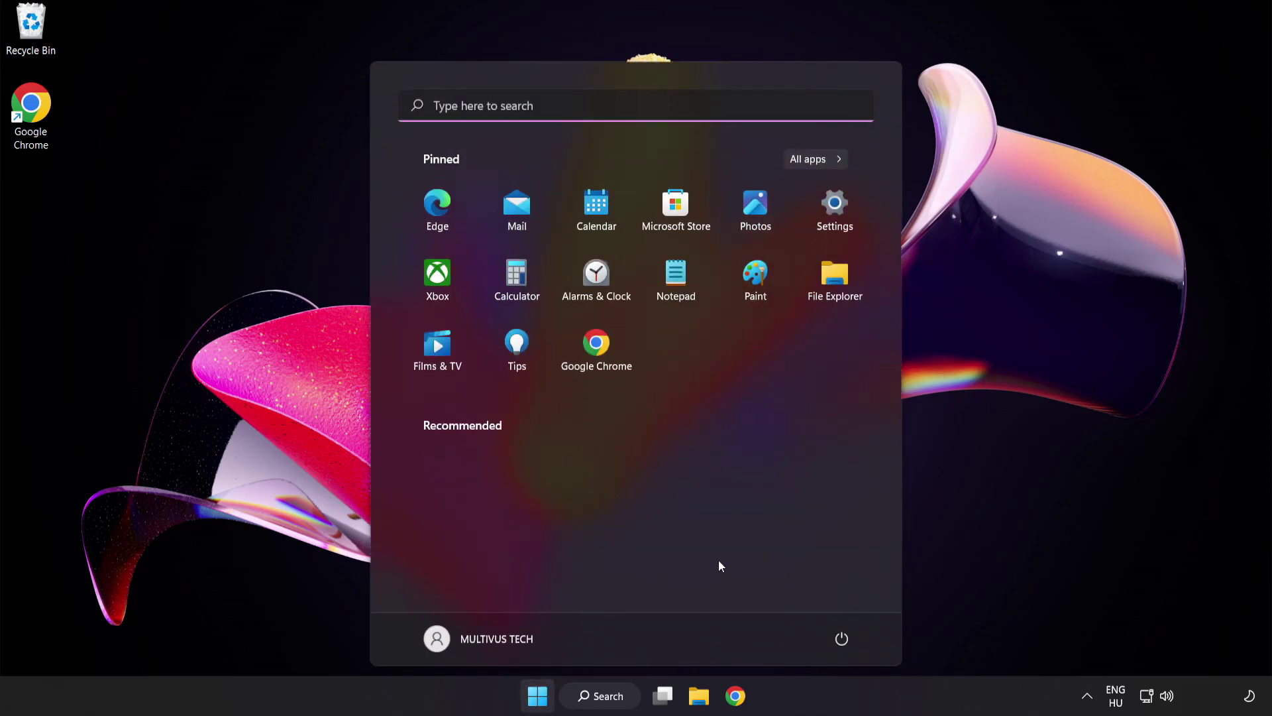
{"action": "left_click", "coordinate": [842, 638]}
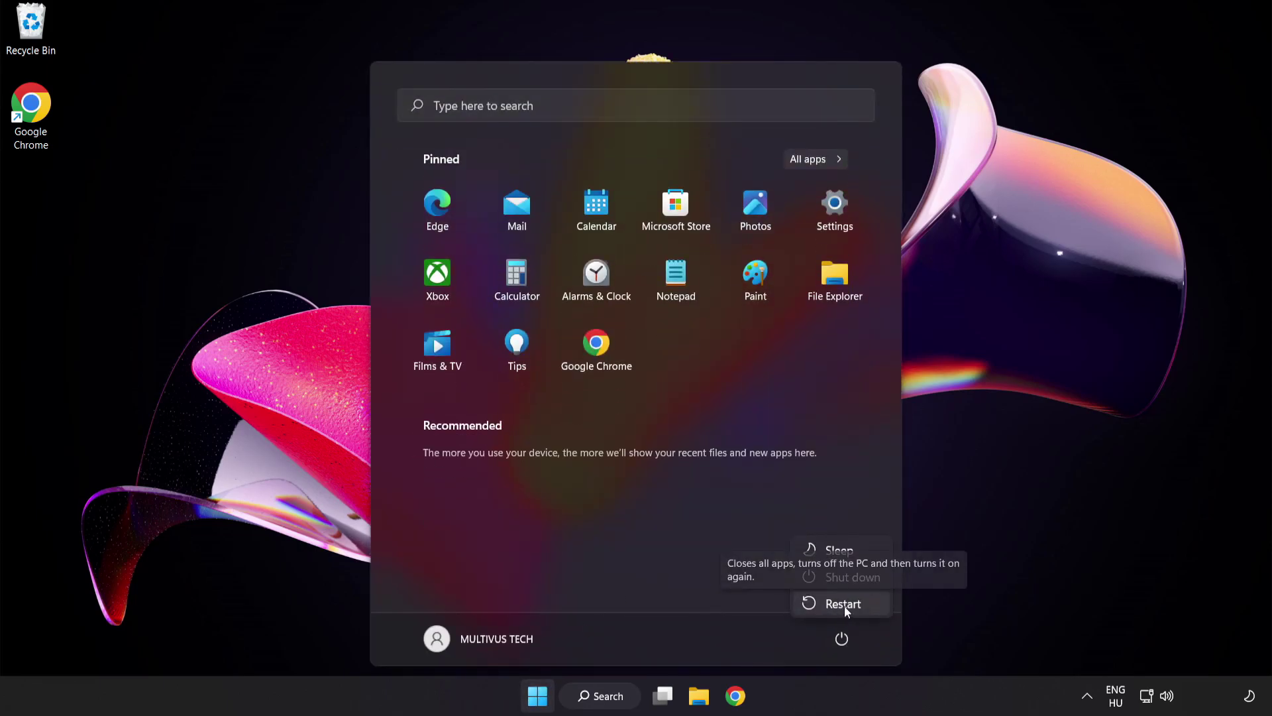